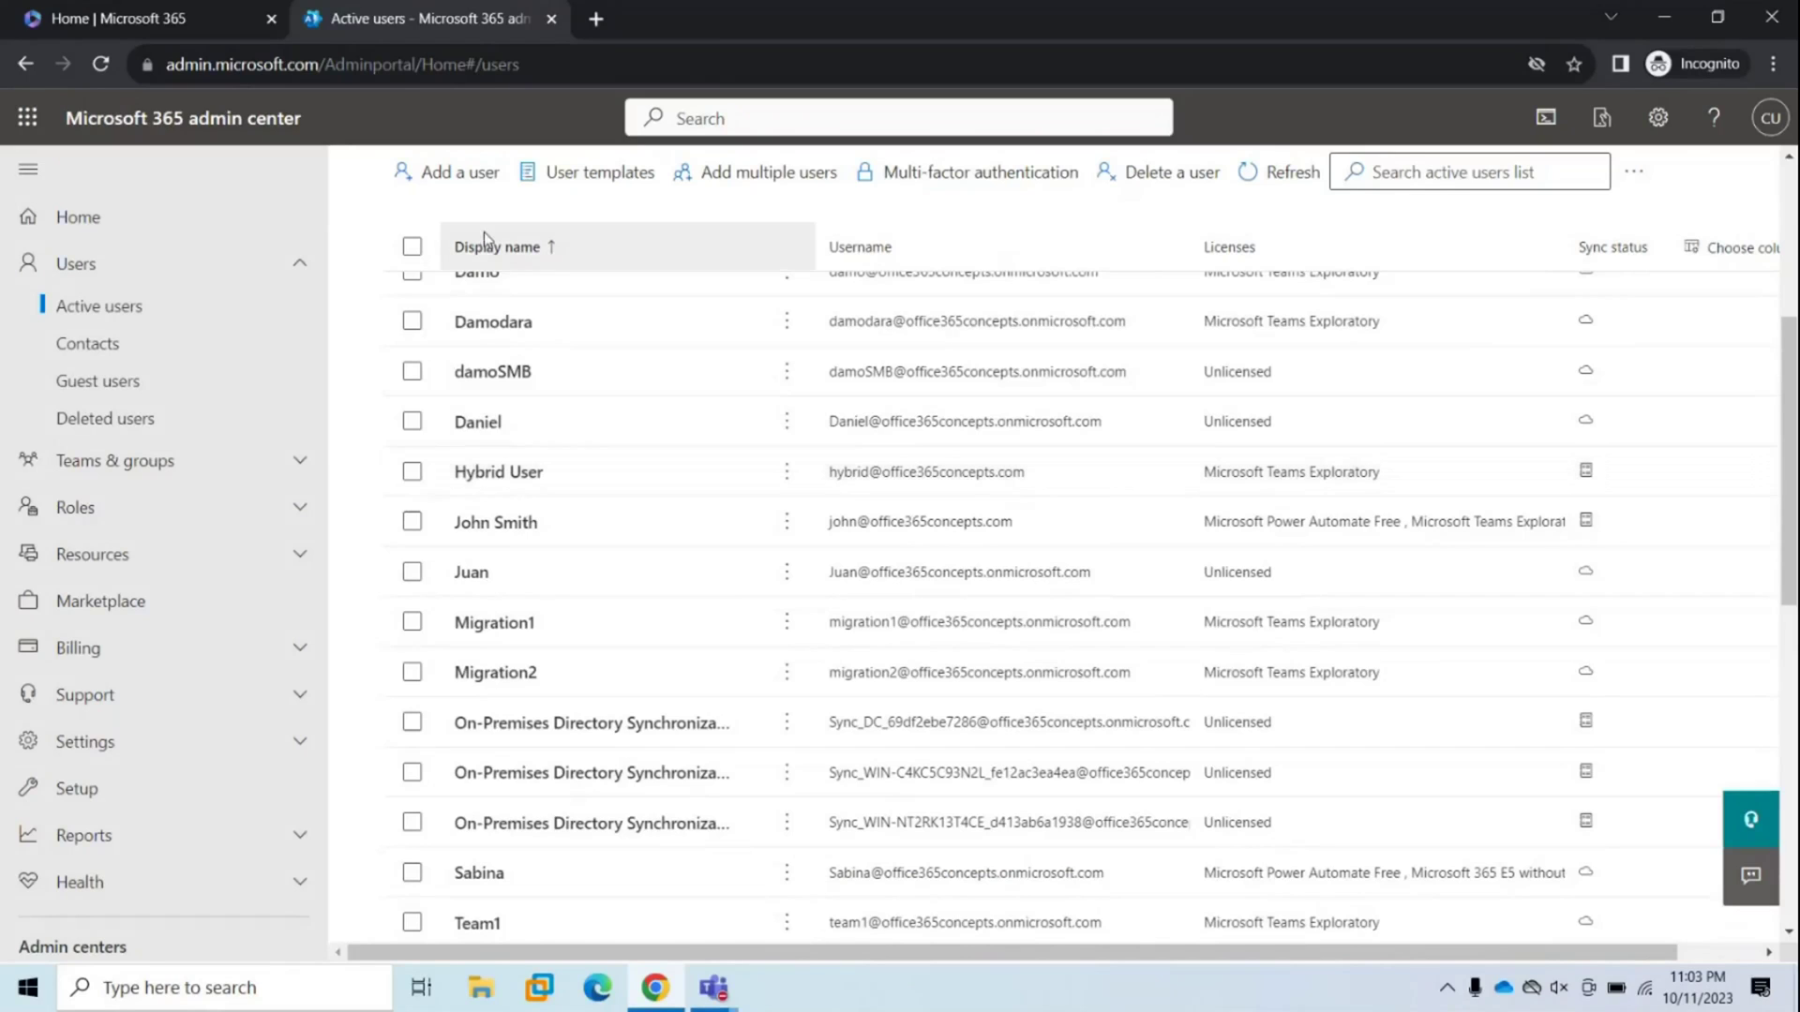
Step: Open the user's details and view their Power Automate Free and Teams Exploratory licenses
left_click(525, 533)
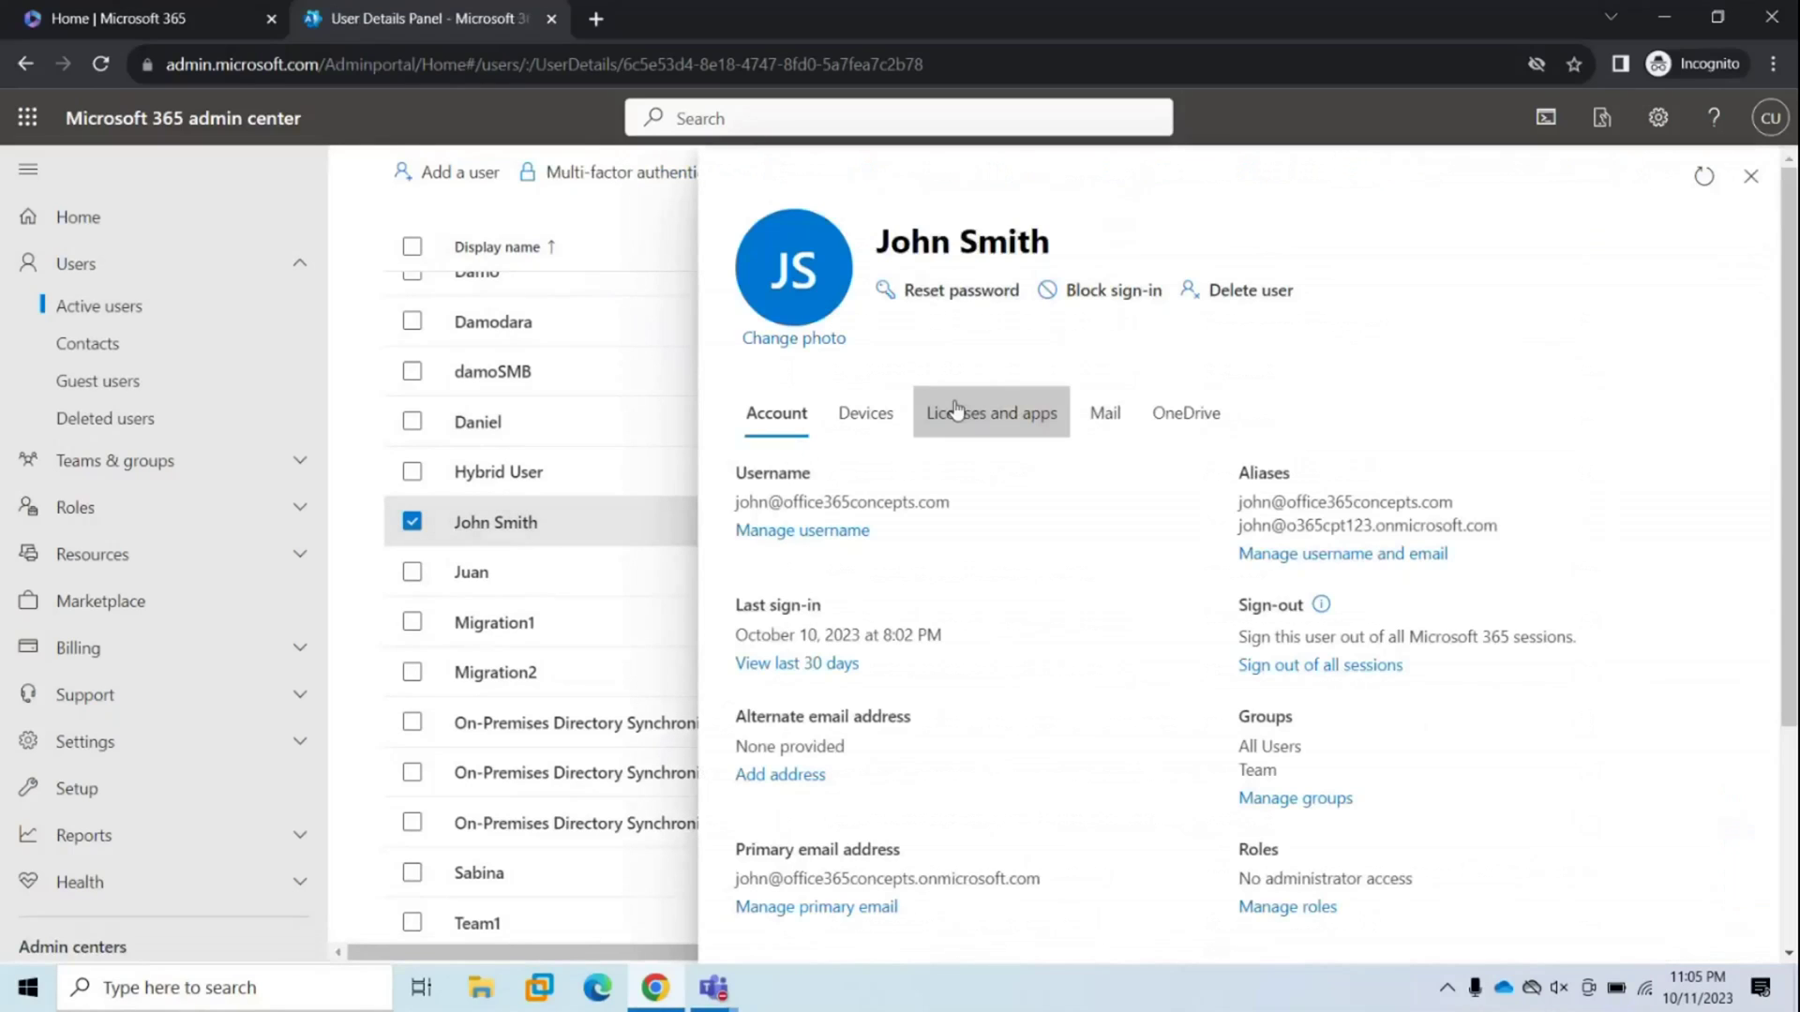
left_click(975, 412)
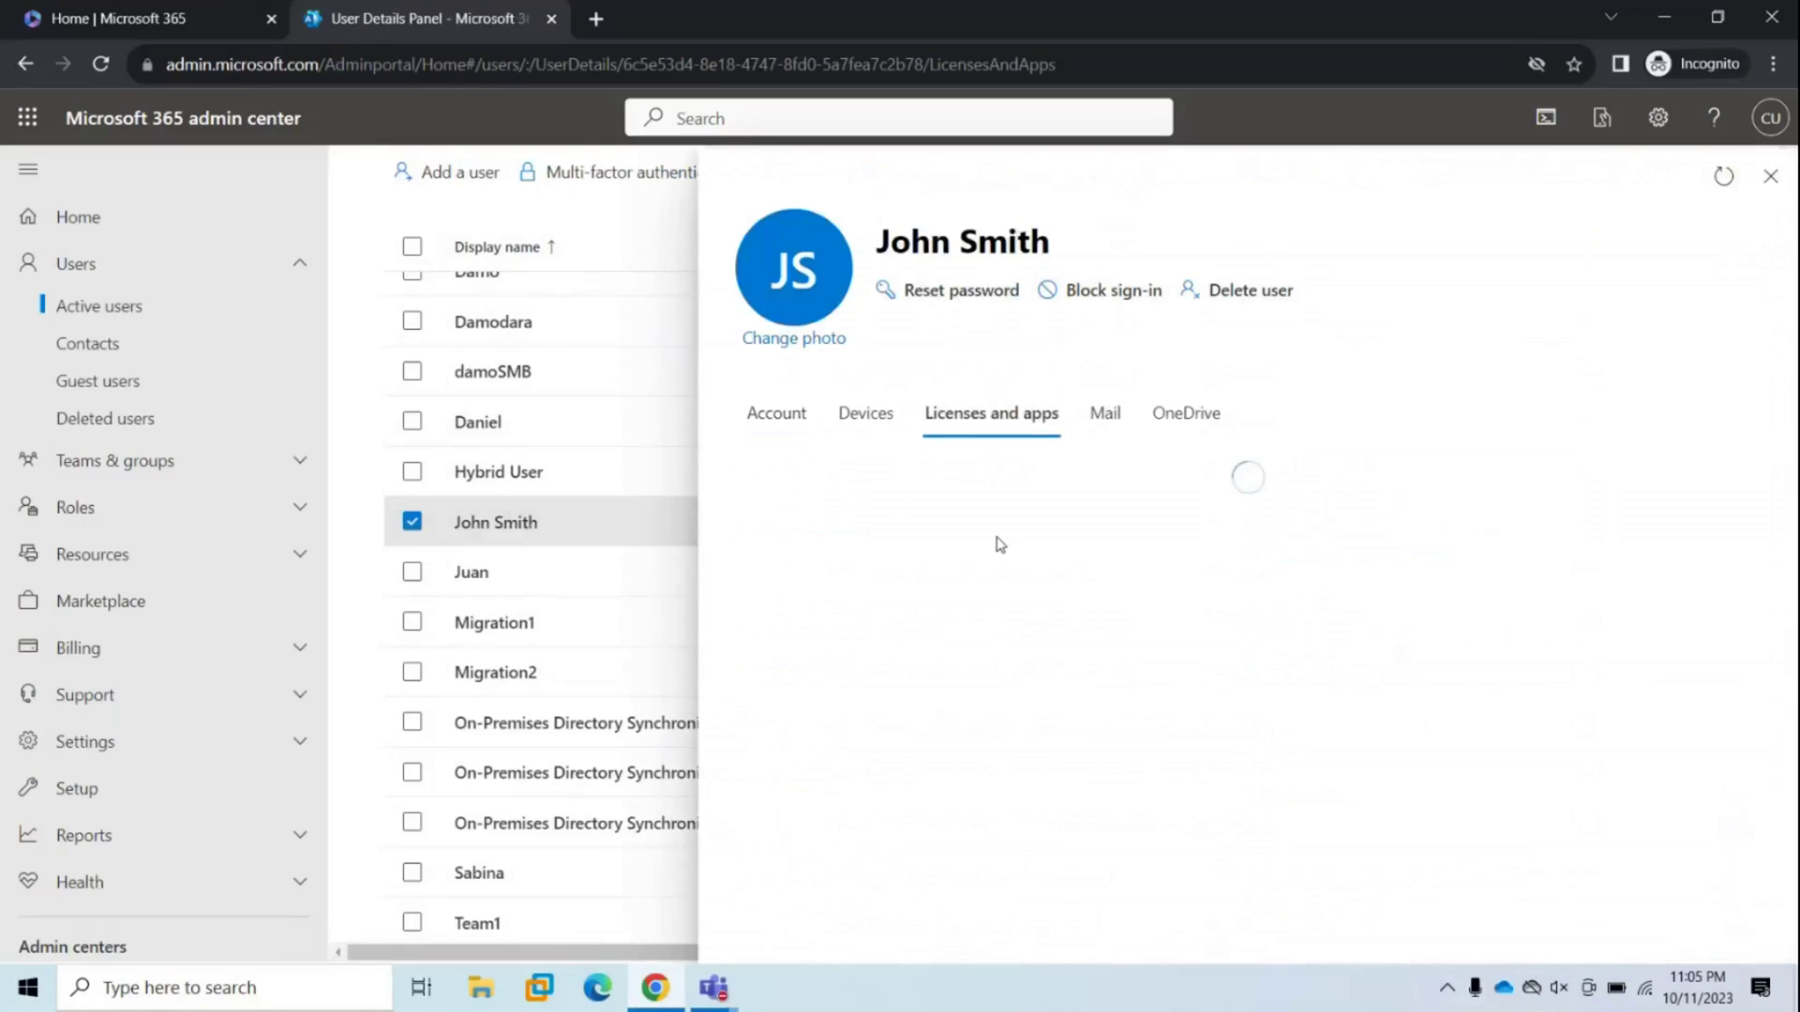
scroll(1245, 666, "down", 2)
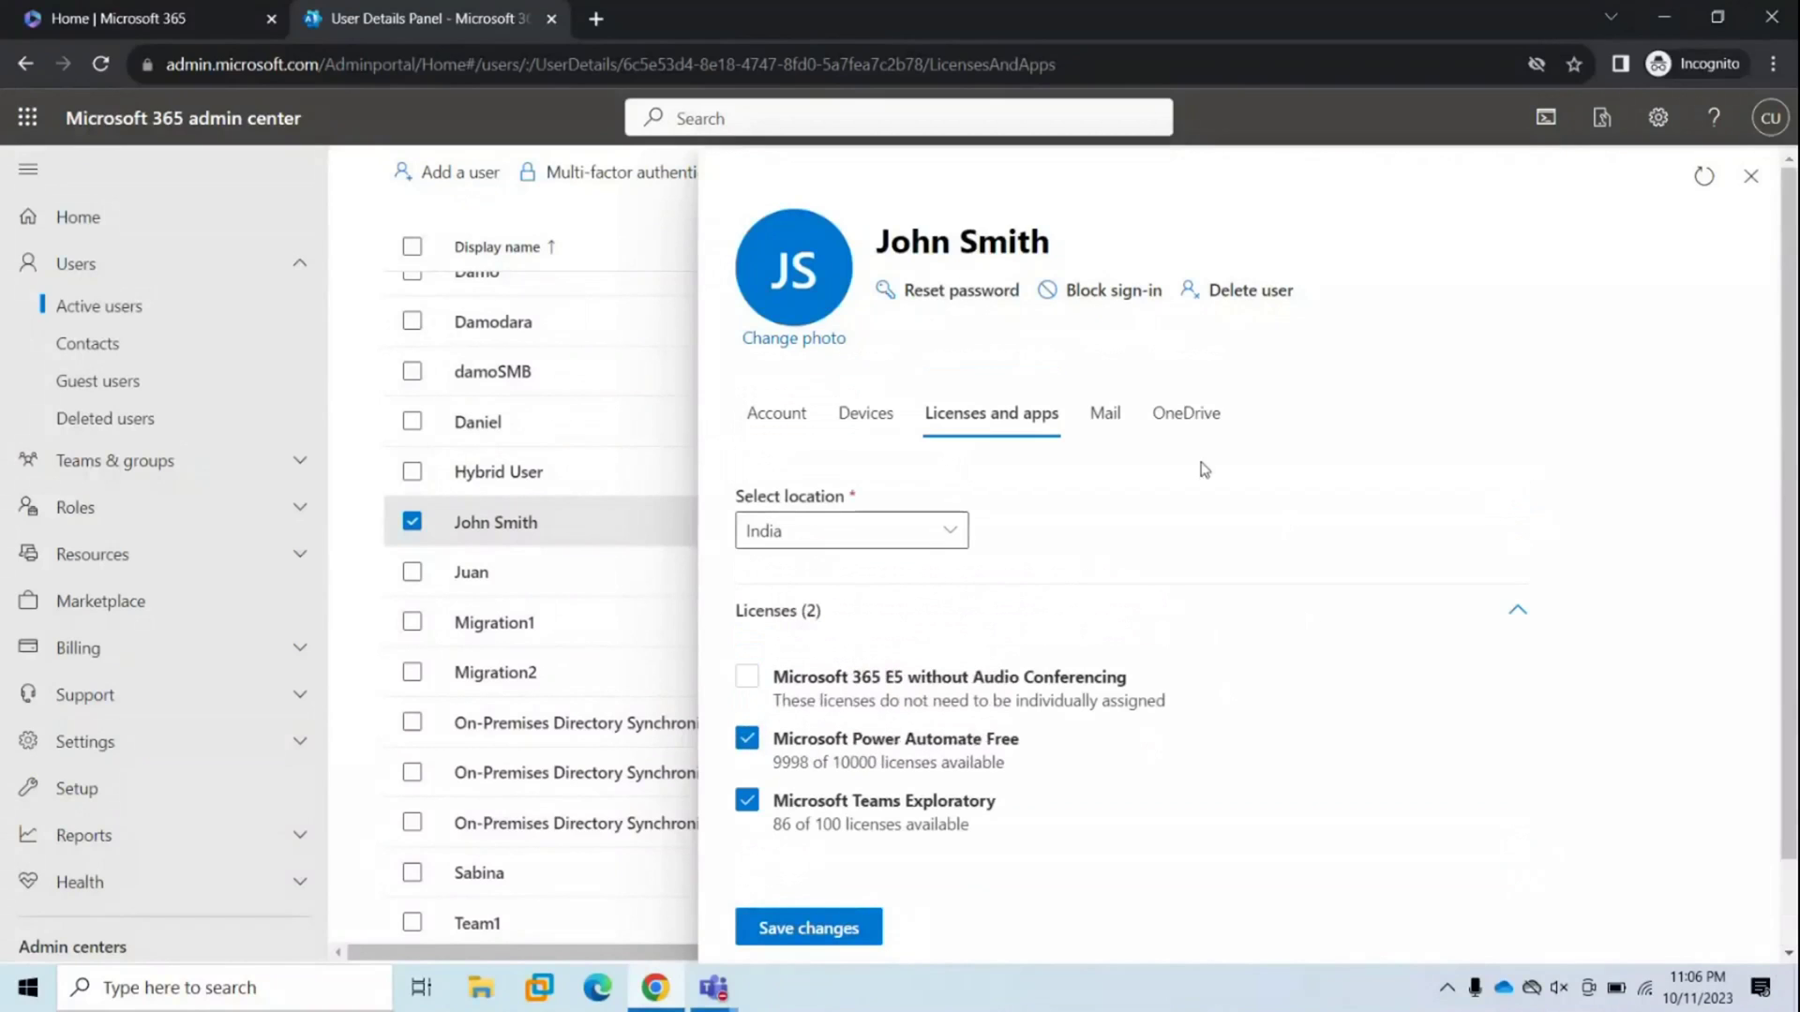
Step: From the user's OneDrive settings, create a link that opens their OneDrive files
left_click(1185, 406)
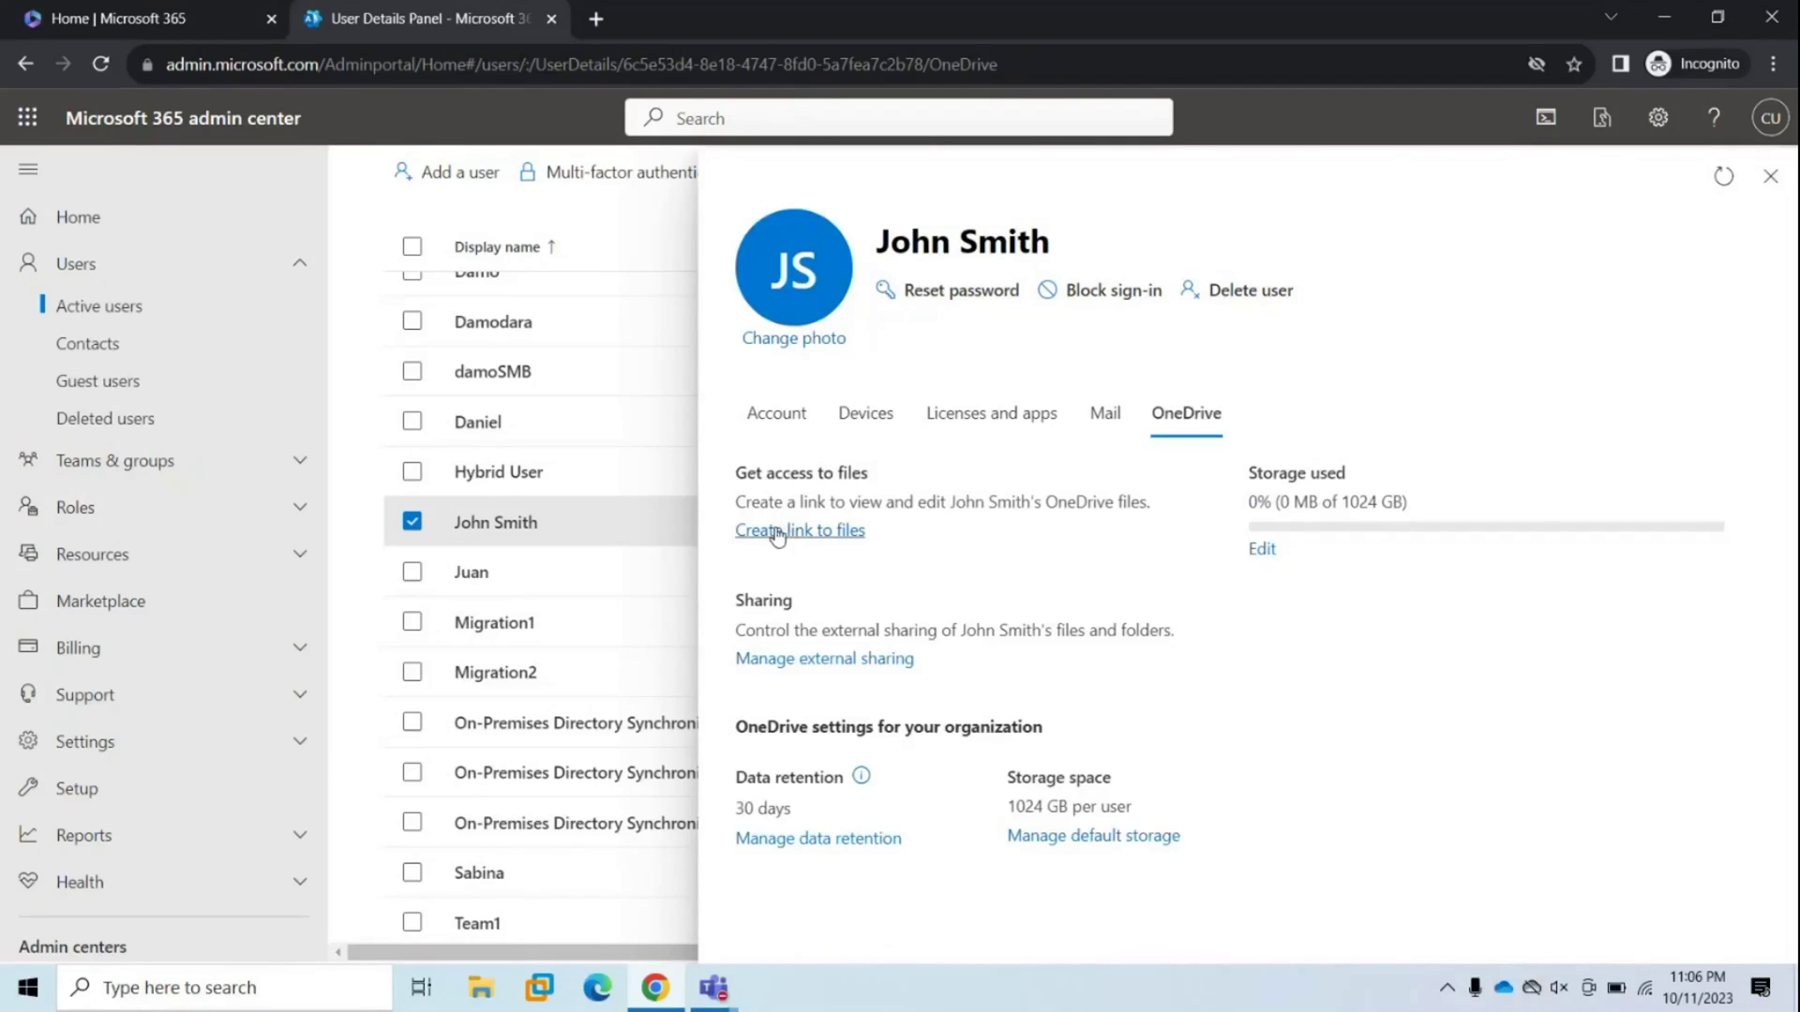
left_click(827, 532)
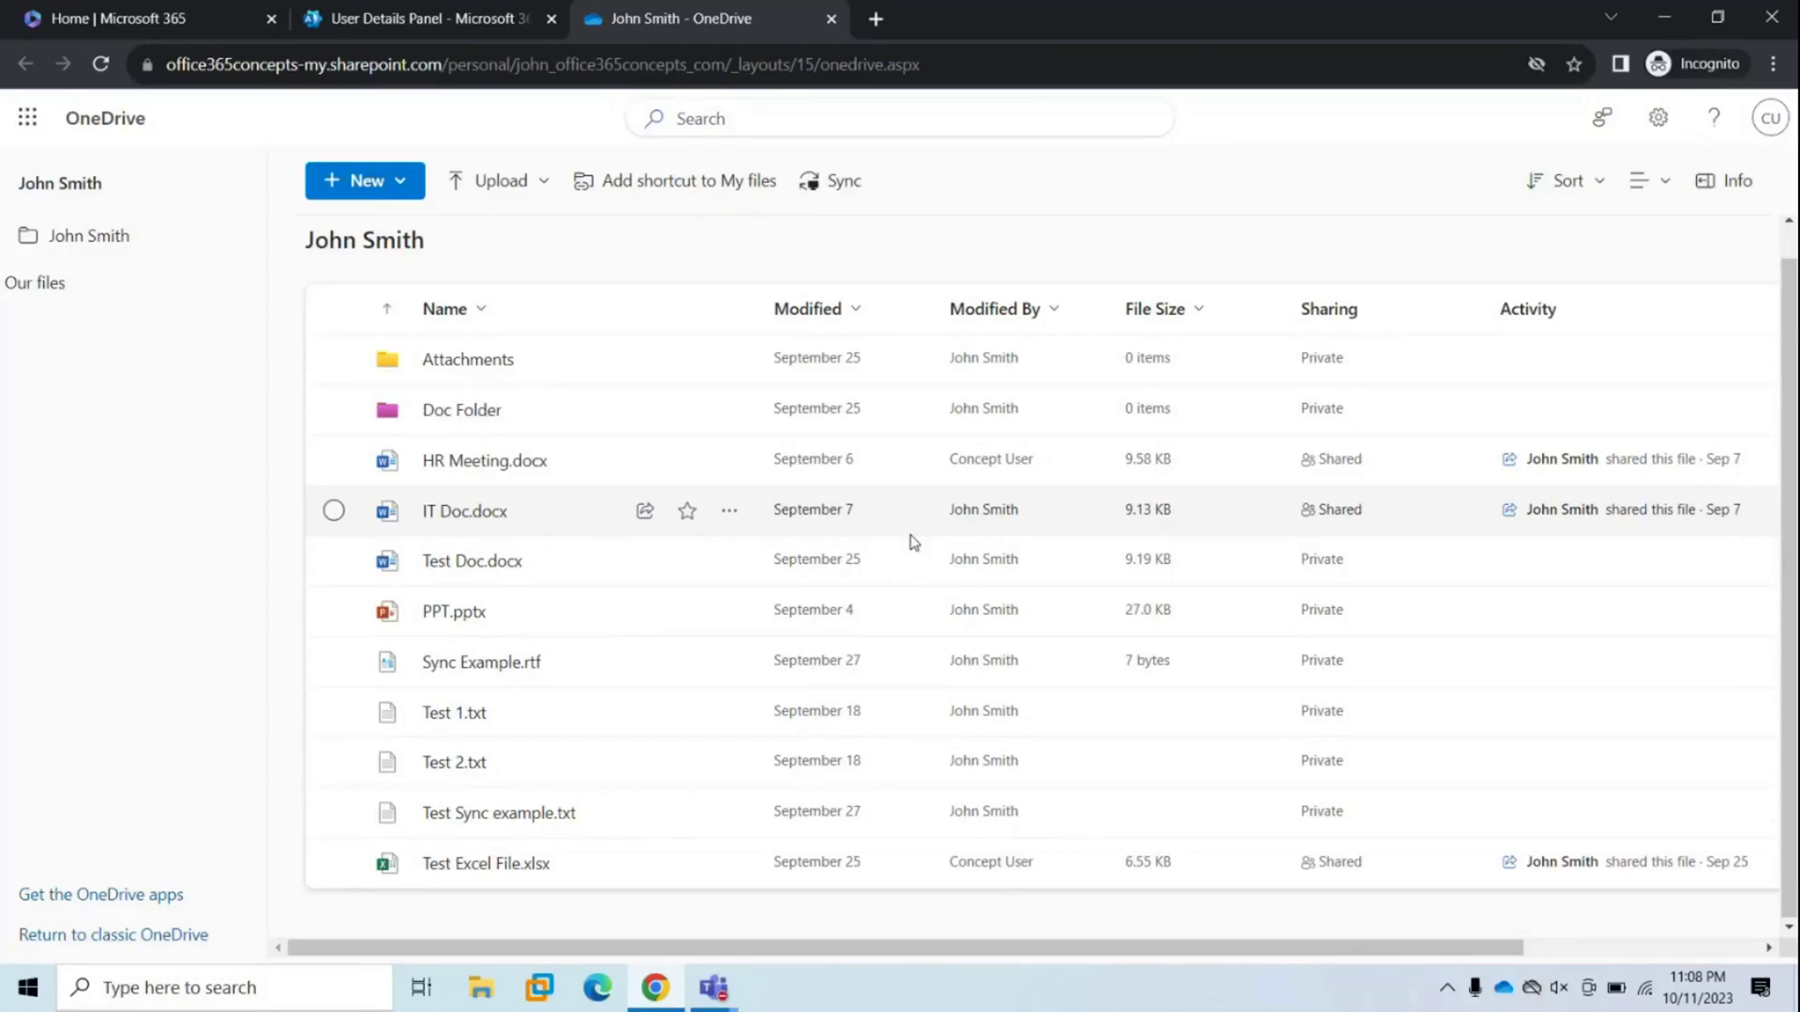
key("ctrl+w")
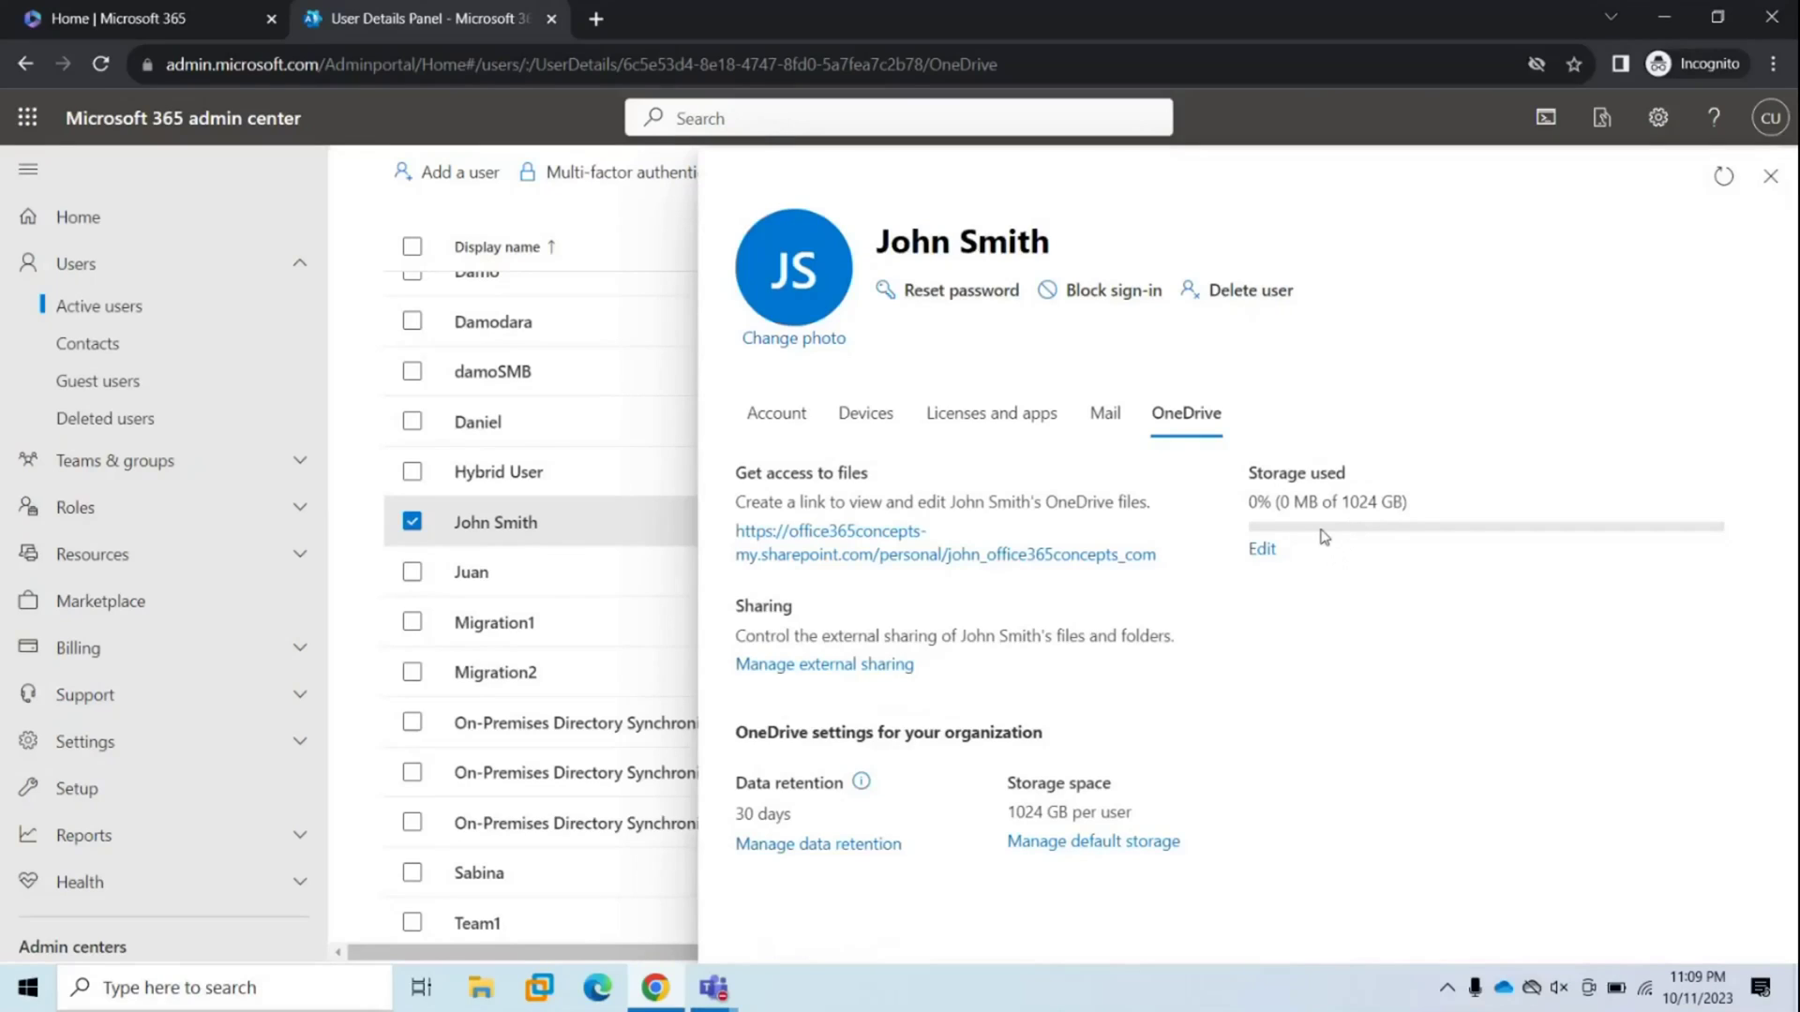
left_click_drag(796, 607, 745, 607)
left_click(826, 668)
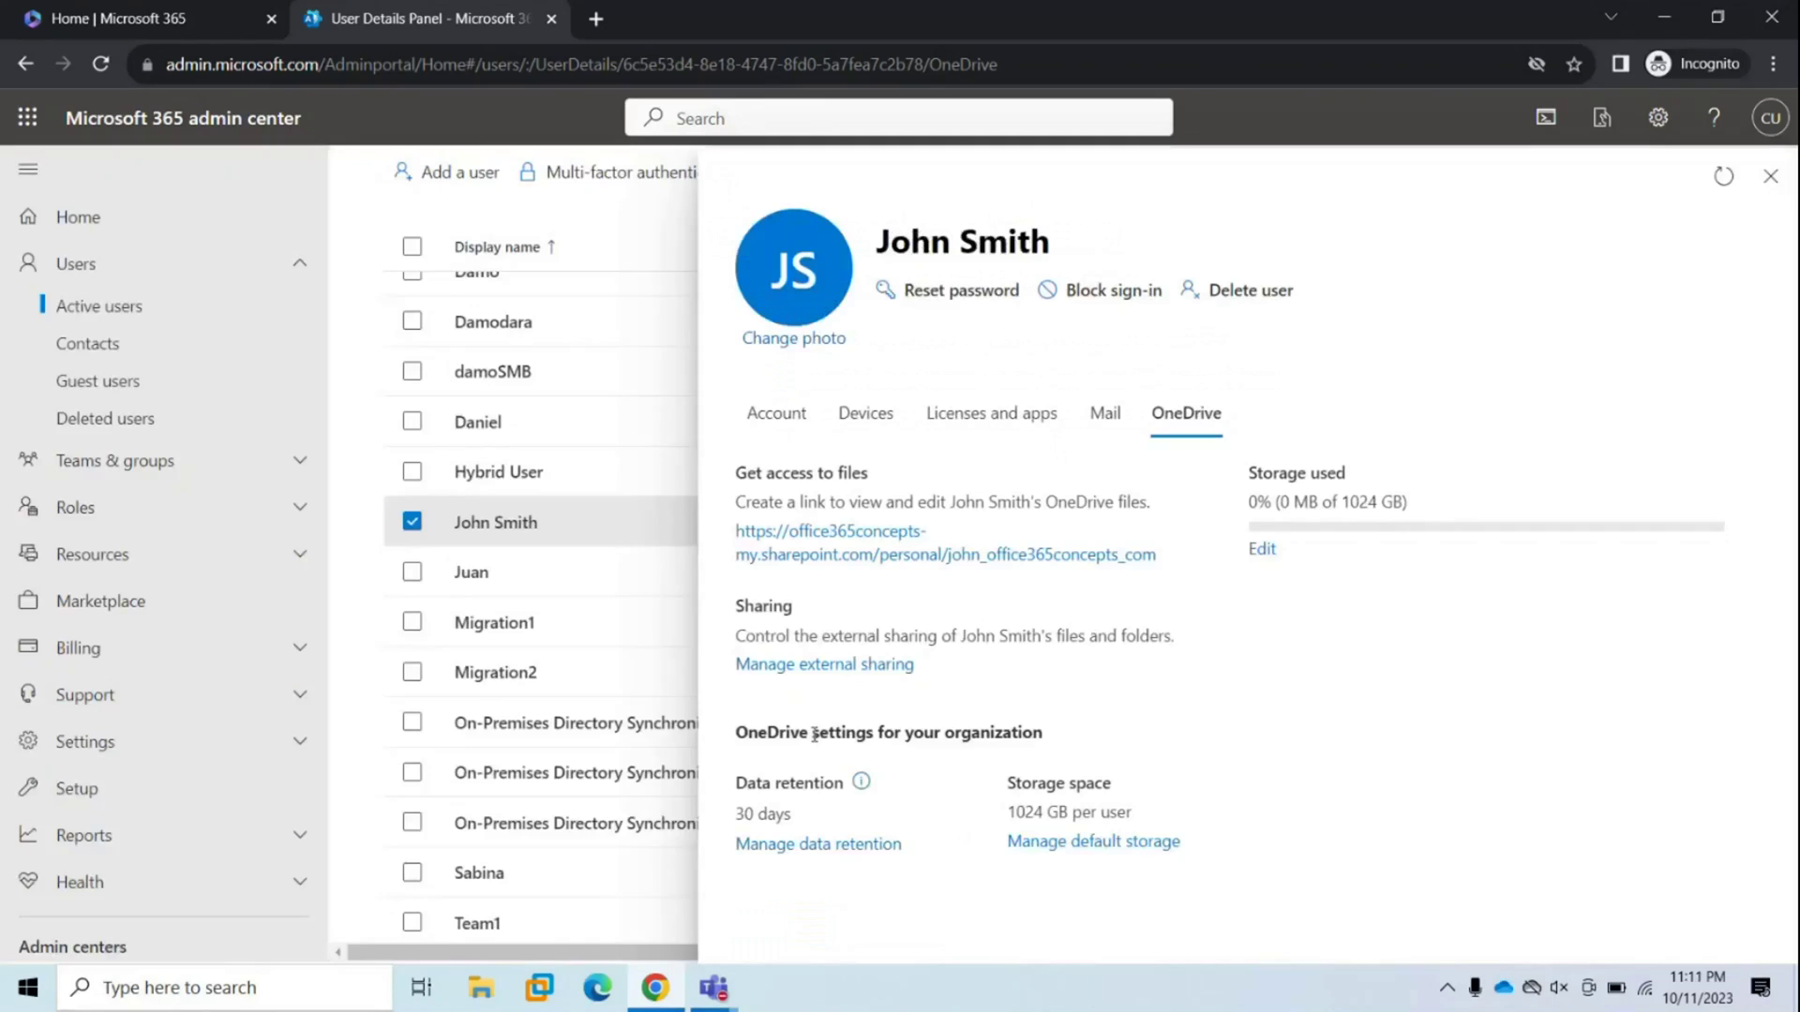
left_click_drag(814, 734, 935, 727)
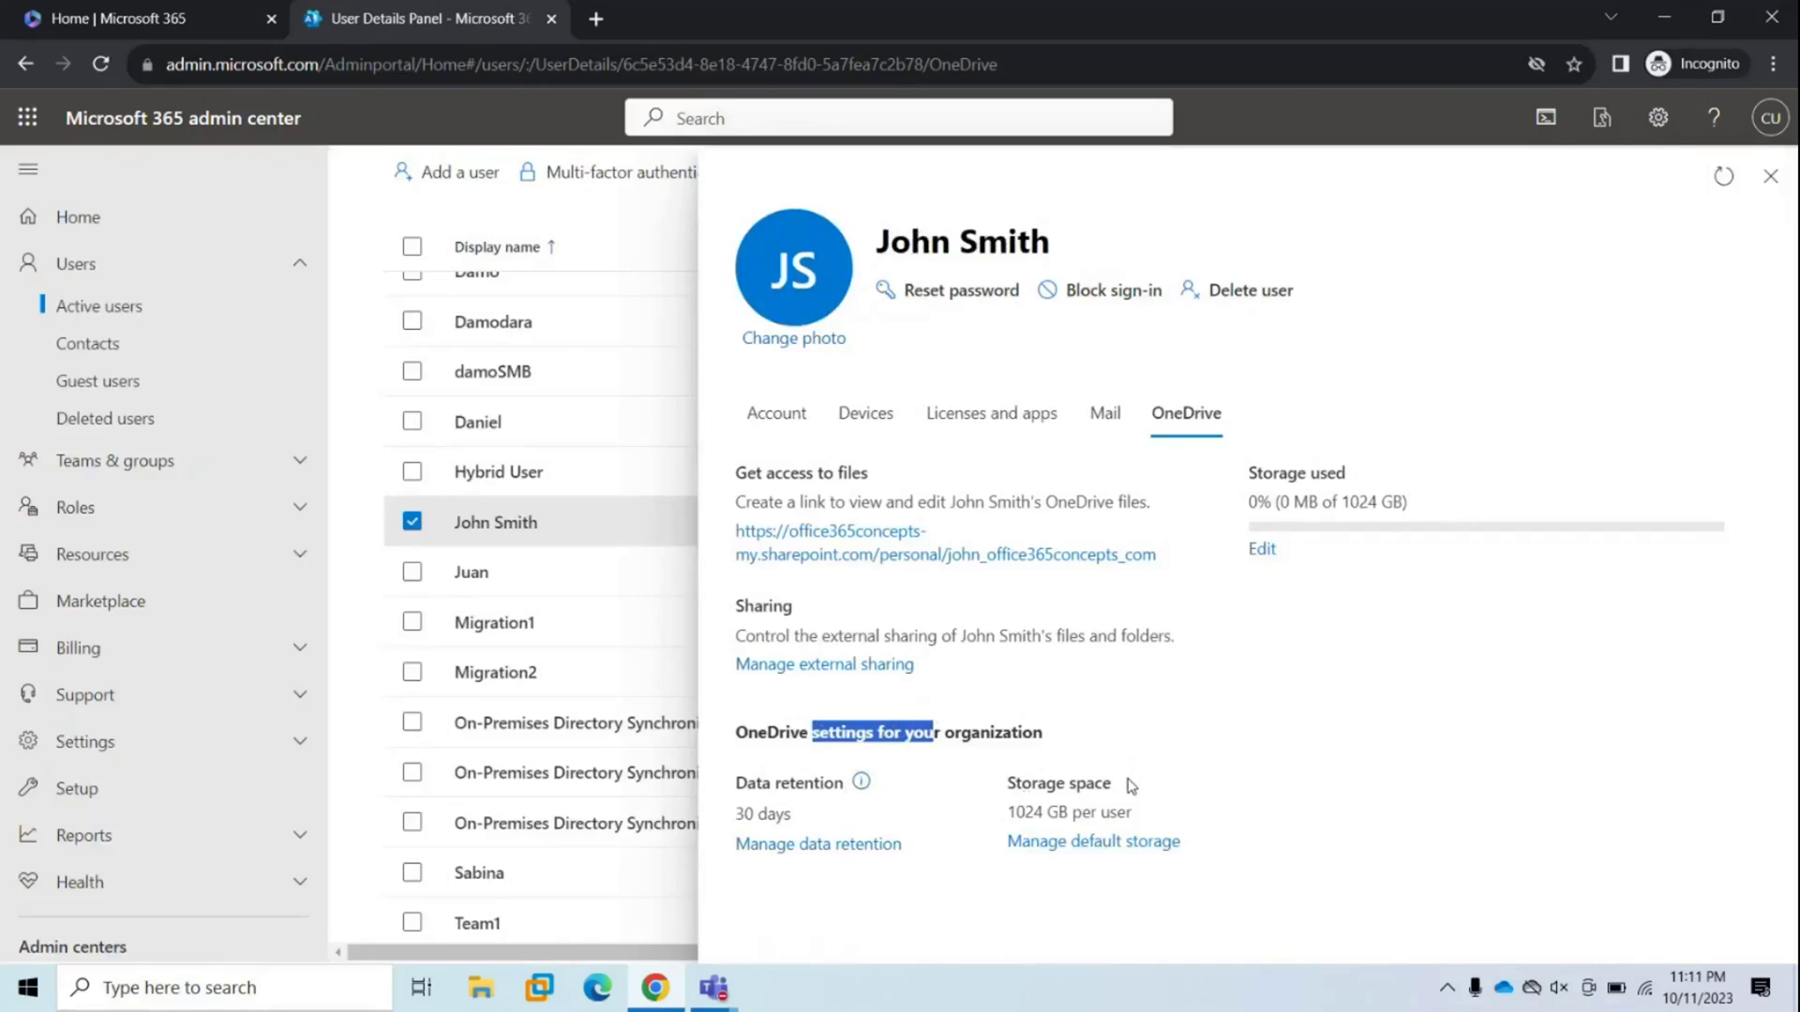
Step: Go to Manage data retention for OneDrive, opening SharePoint admin center in a new tab
left_click(835, 729)
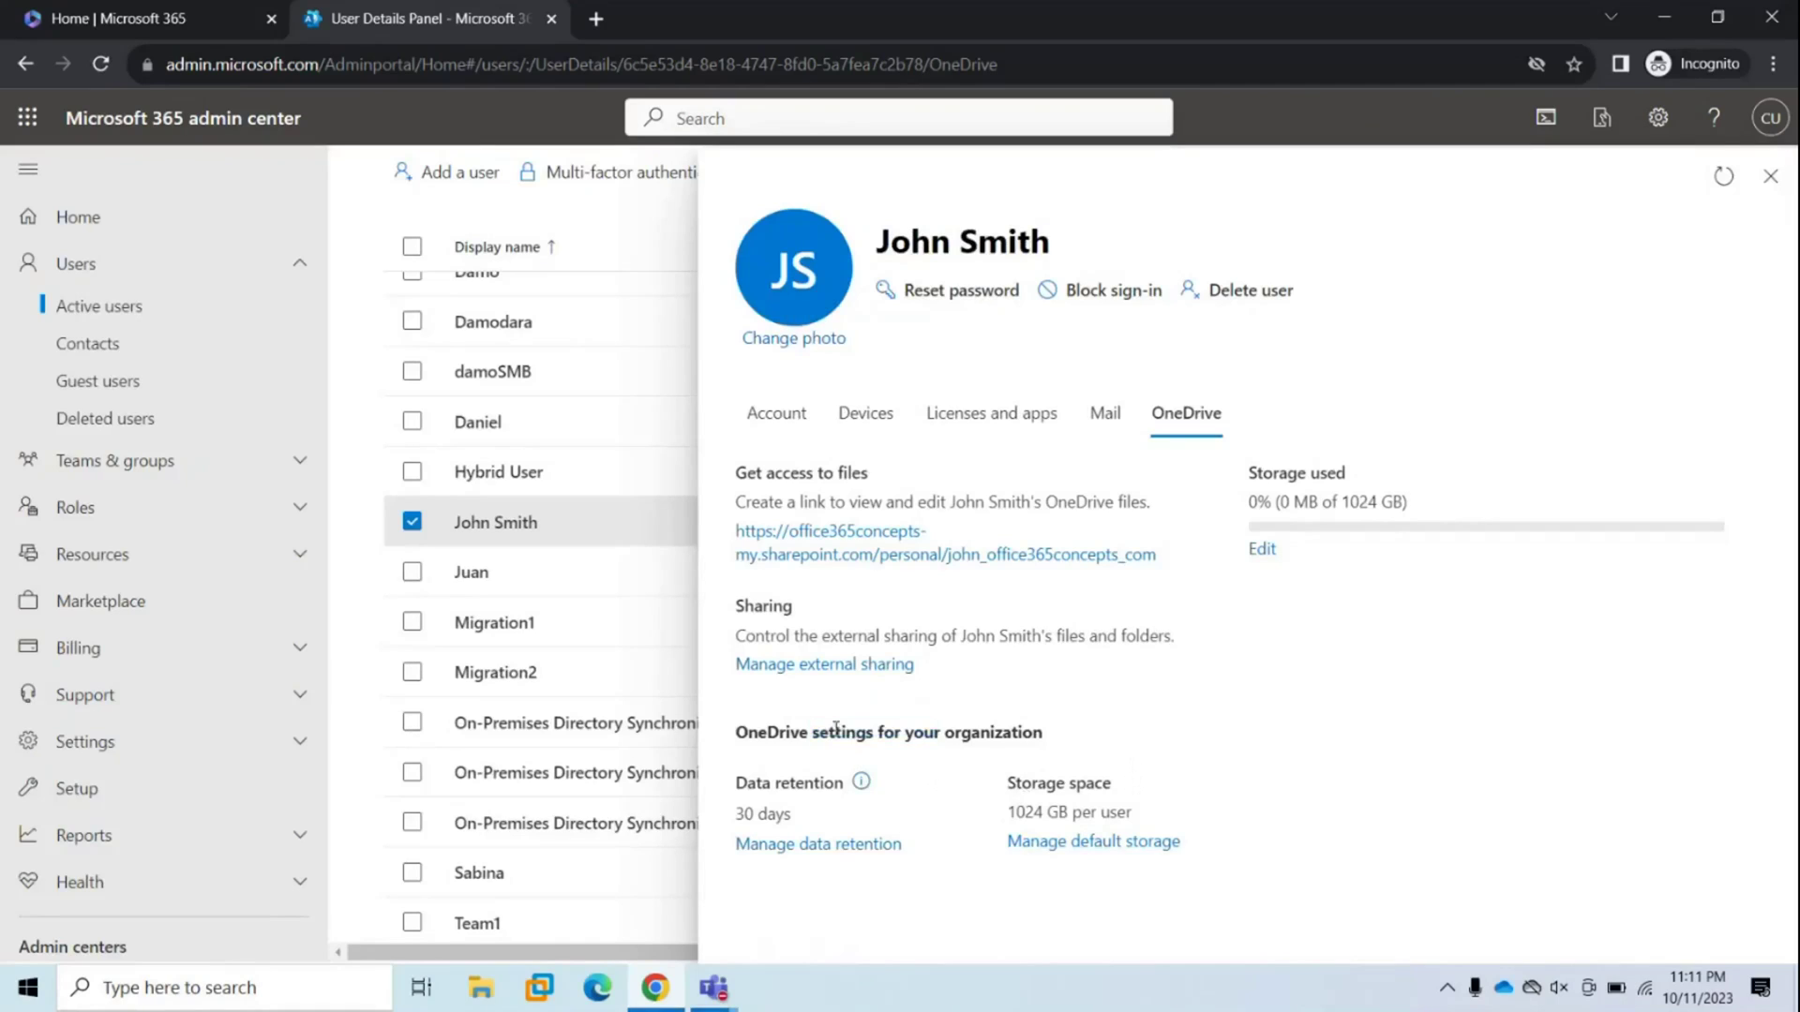
left_click(821, 844)
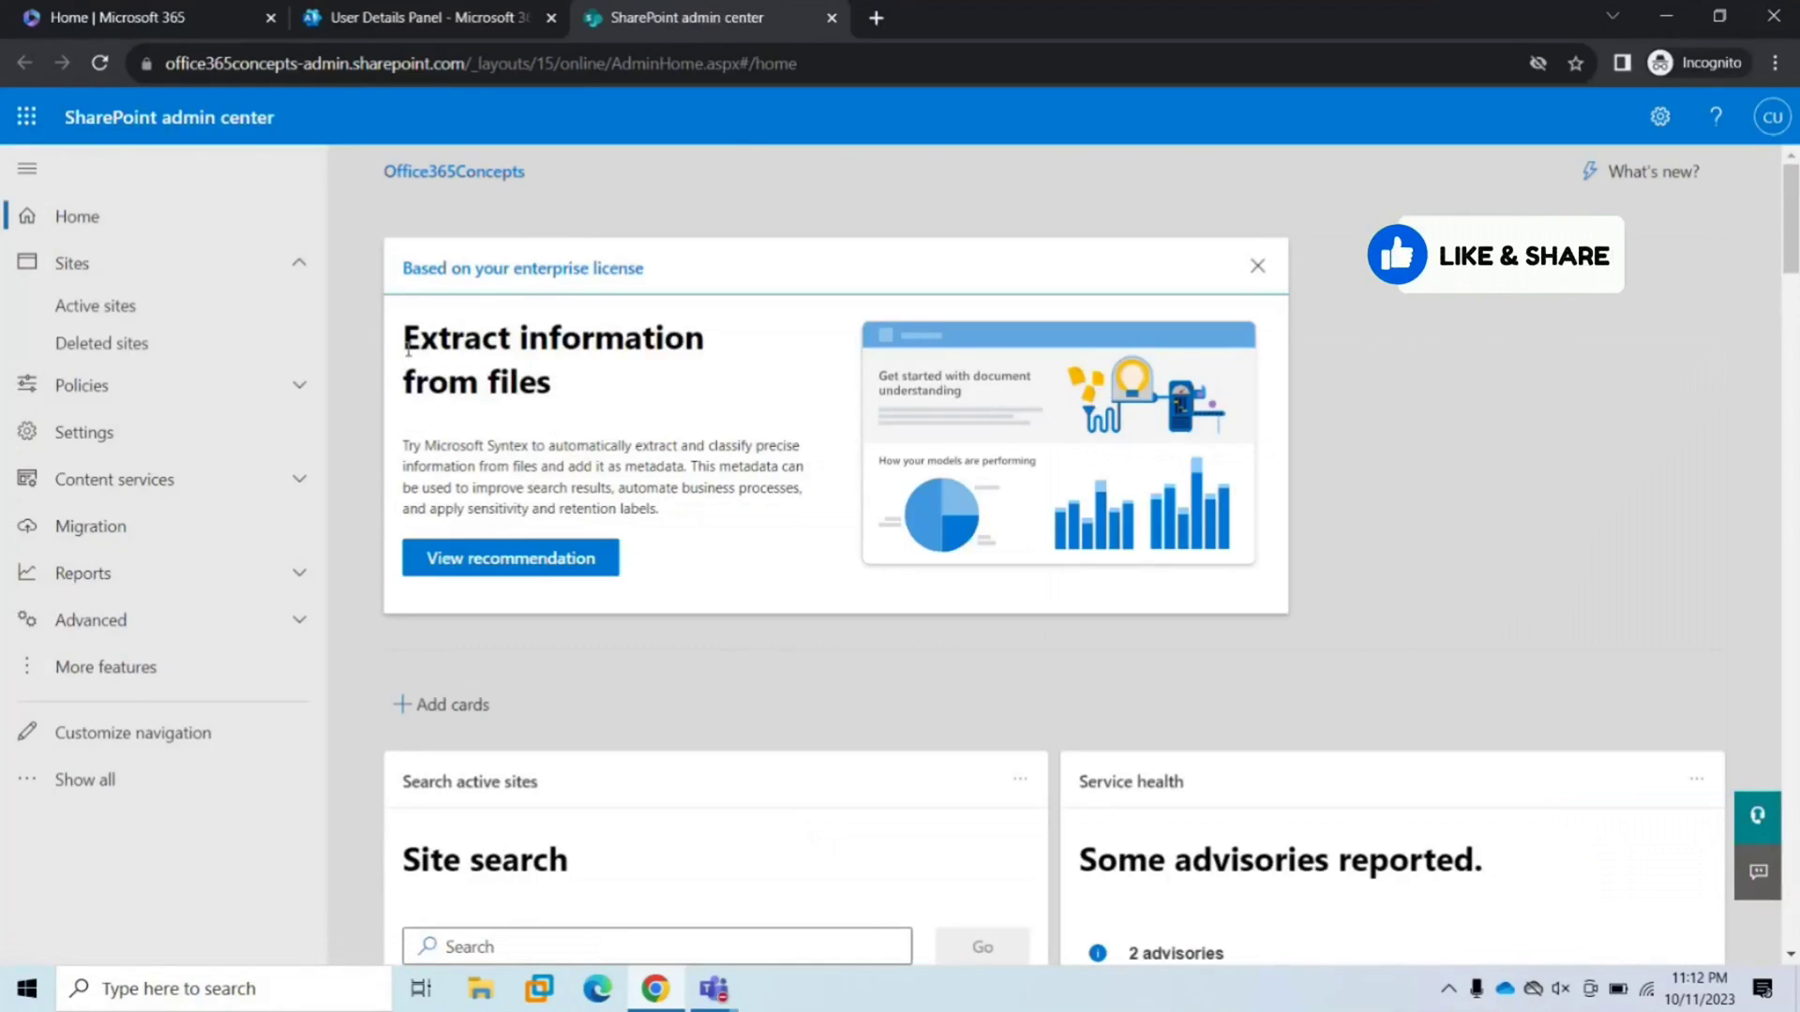
Step: Return to the user details tab, close the user panel and scroll down the admin center page
left_click(113, 28)
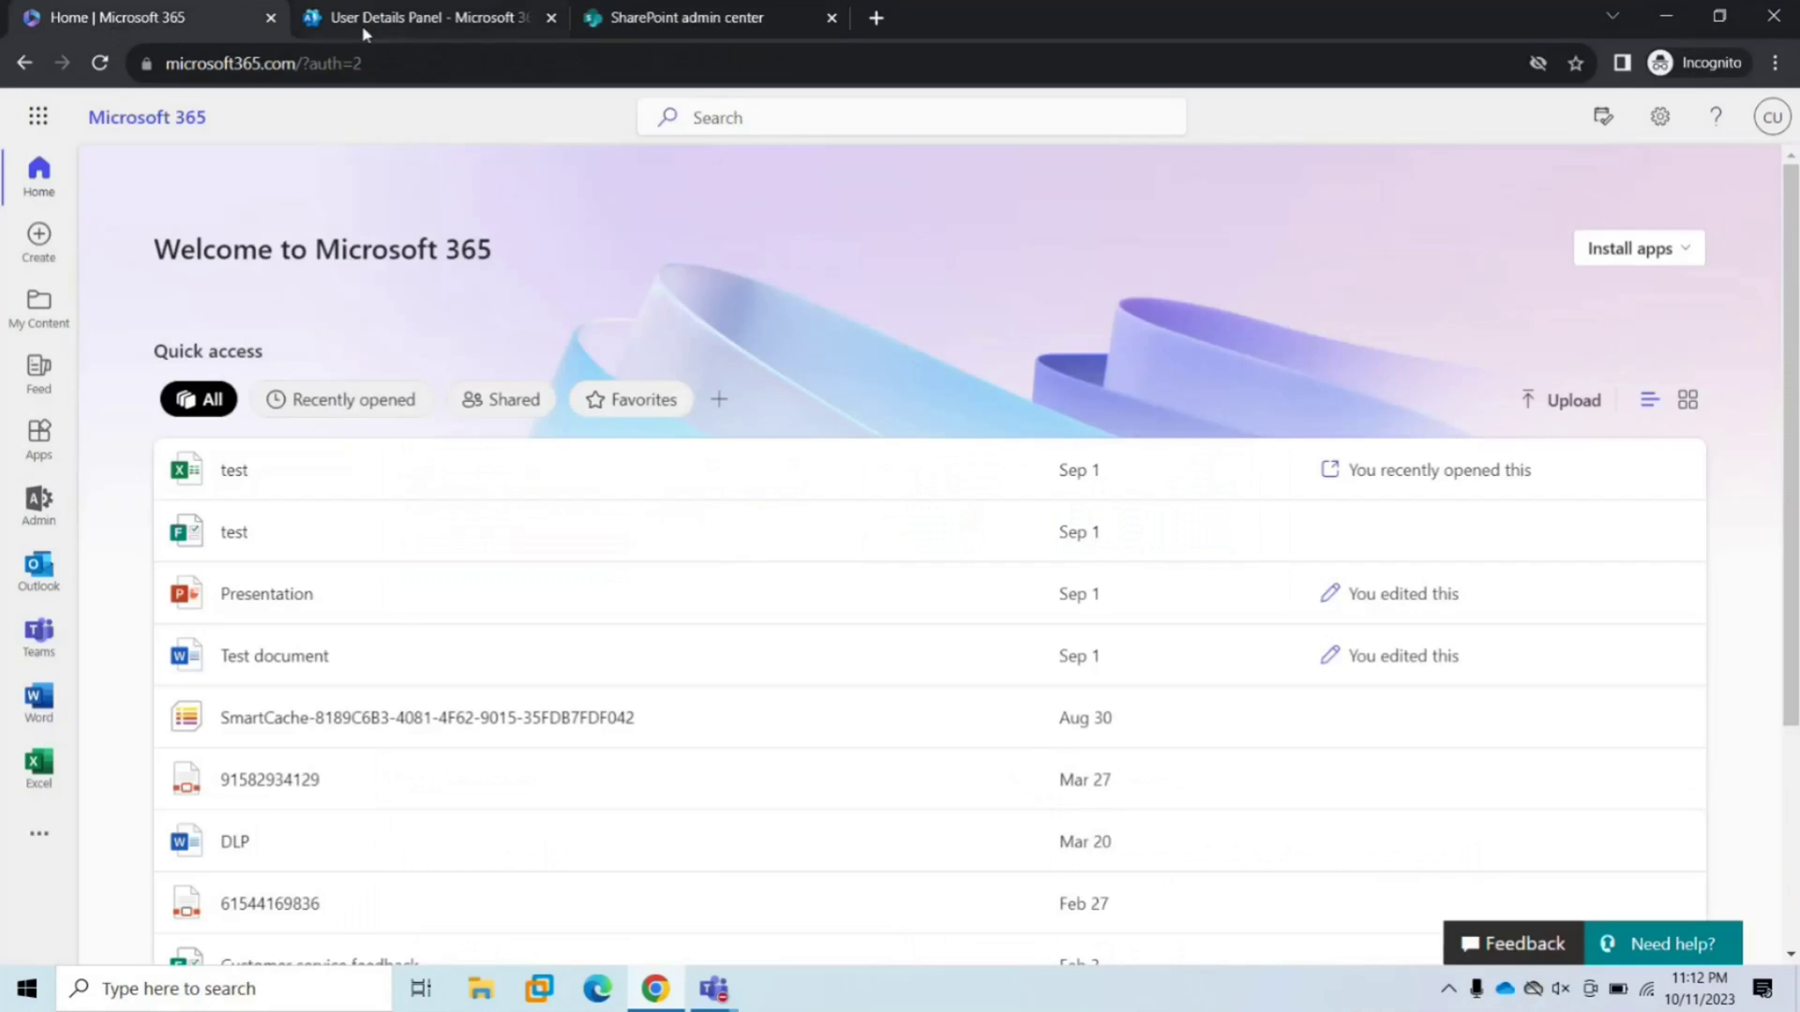
left_click(378, 31)
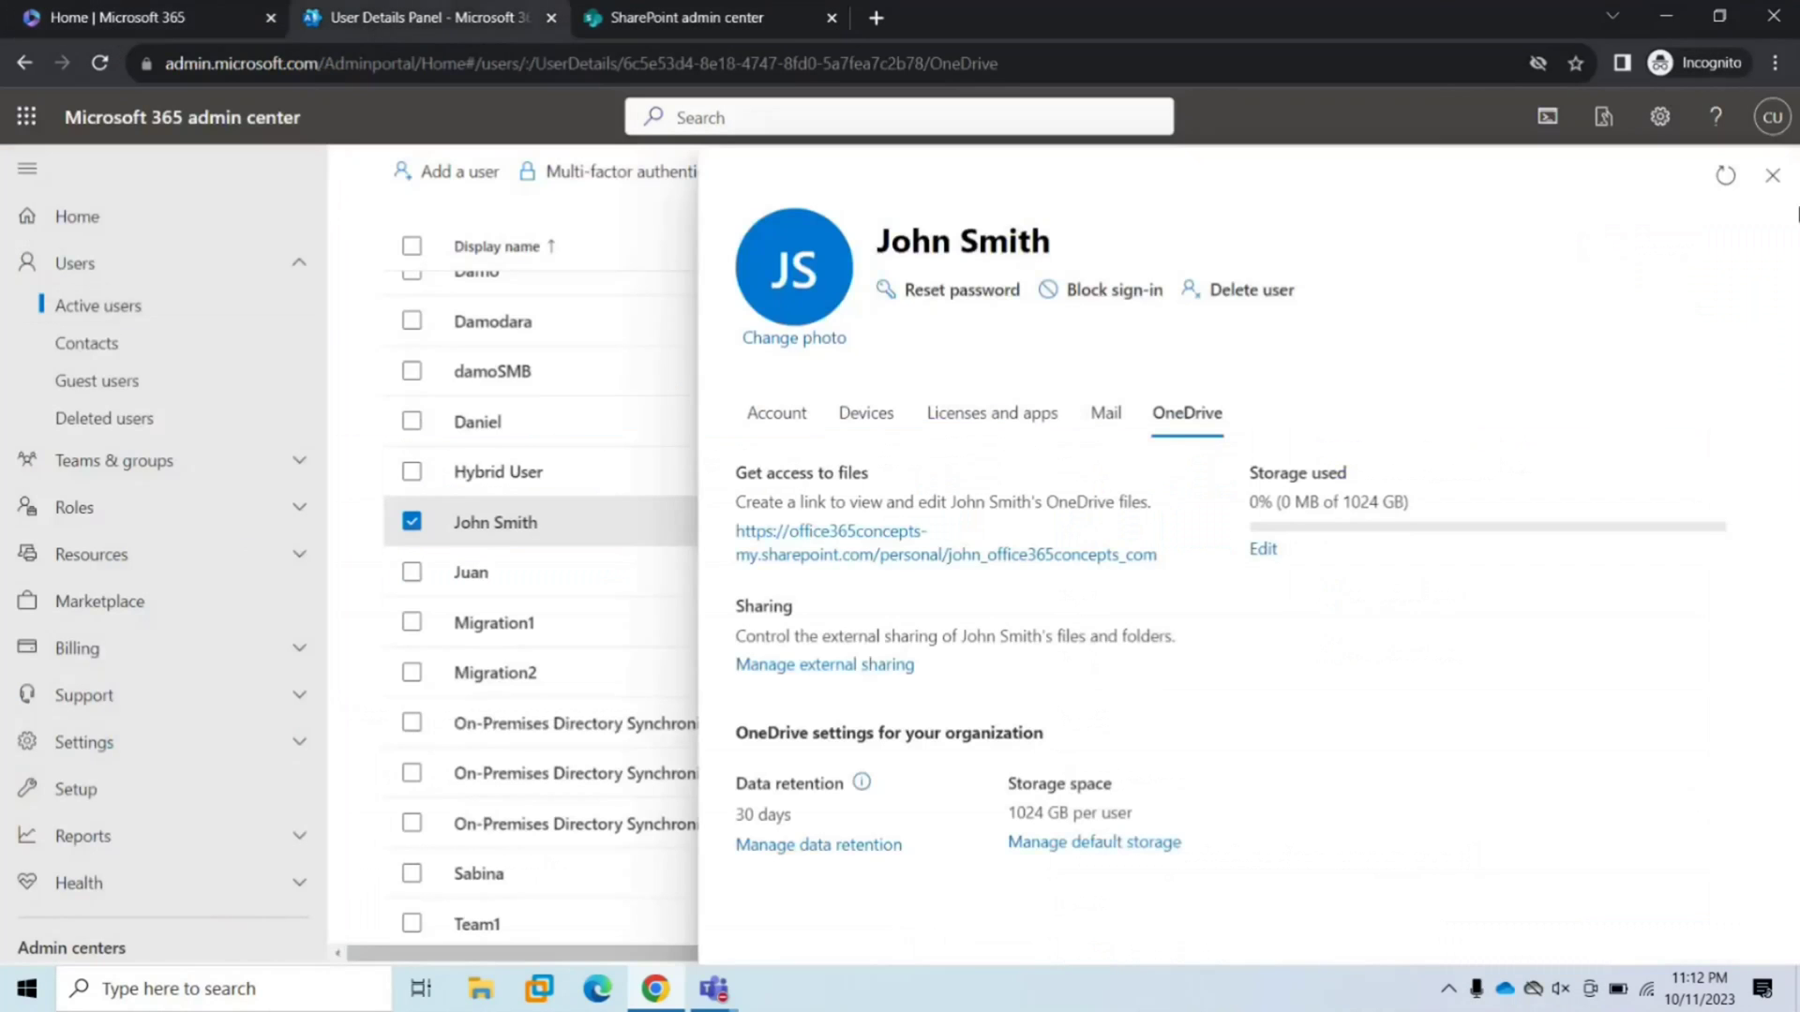
left_click(1774, 181)
scroll(248, 656, "down", 4)
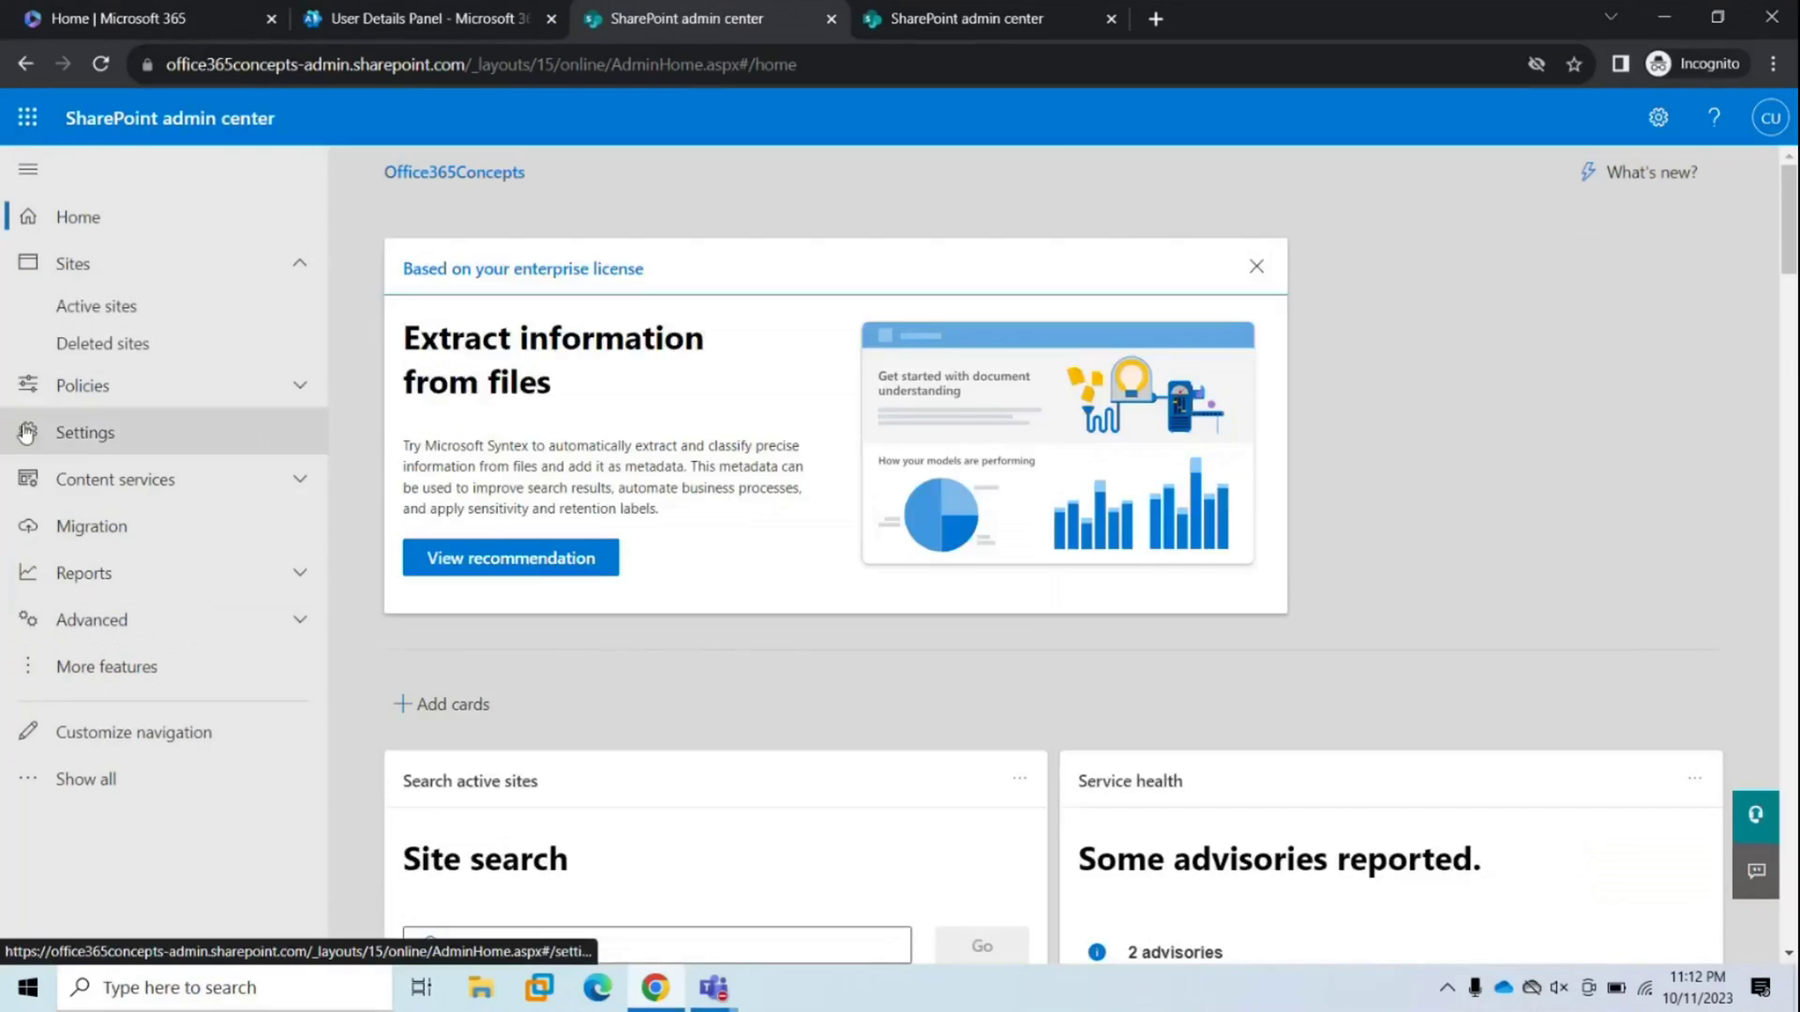
Step: Open the OneDrive Notifications setting in SharePoint Settings, showing notifications allowed
left_click(86, 450)
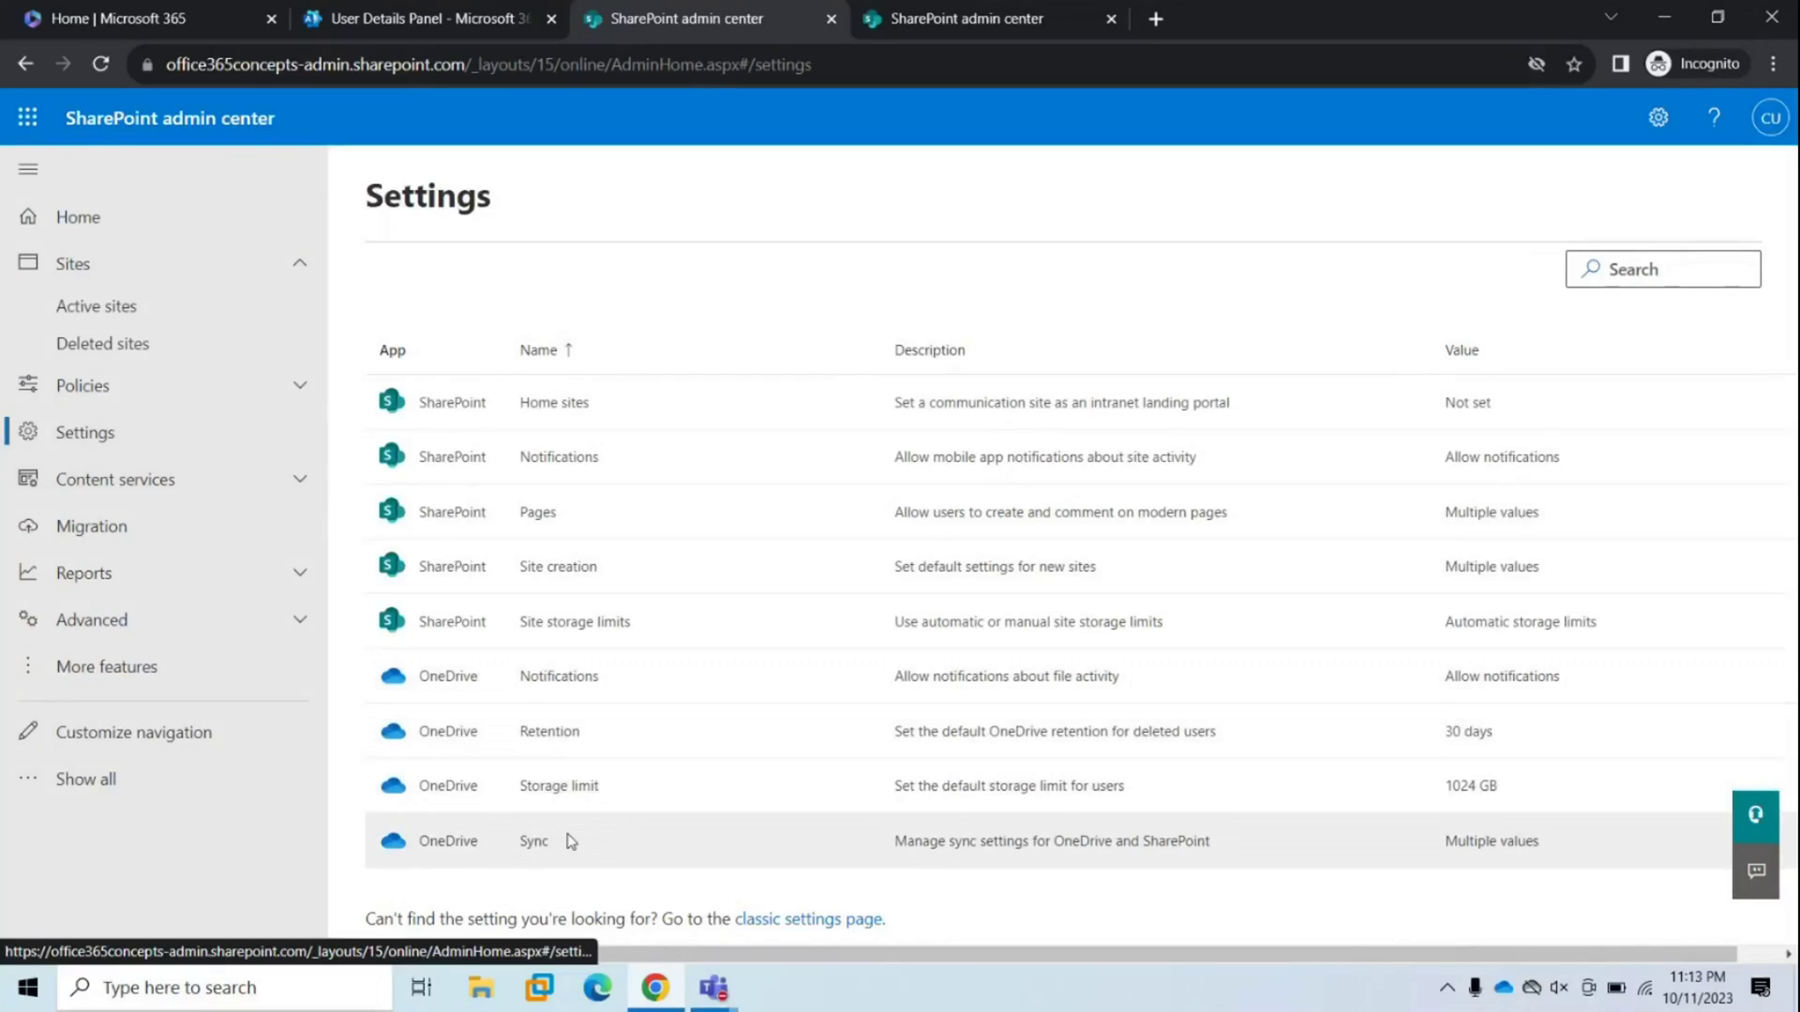
left_click(569, 683)
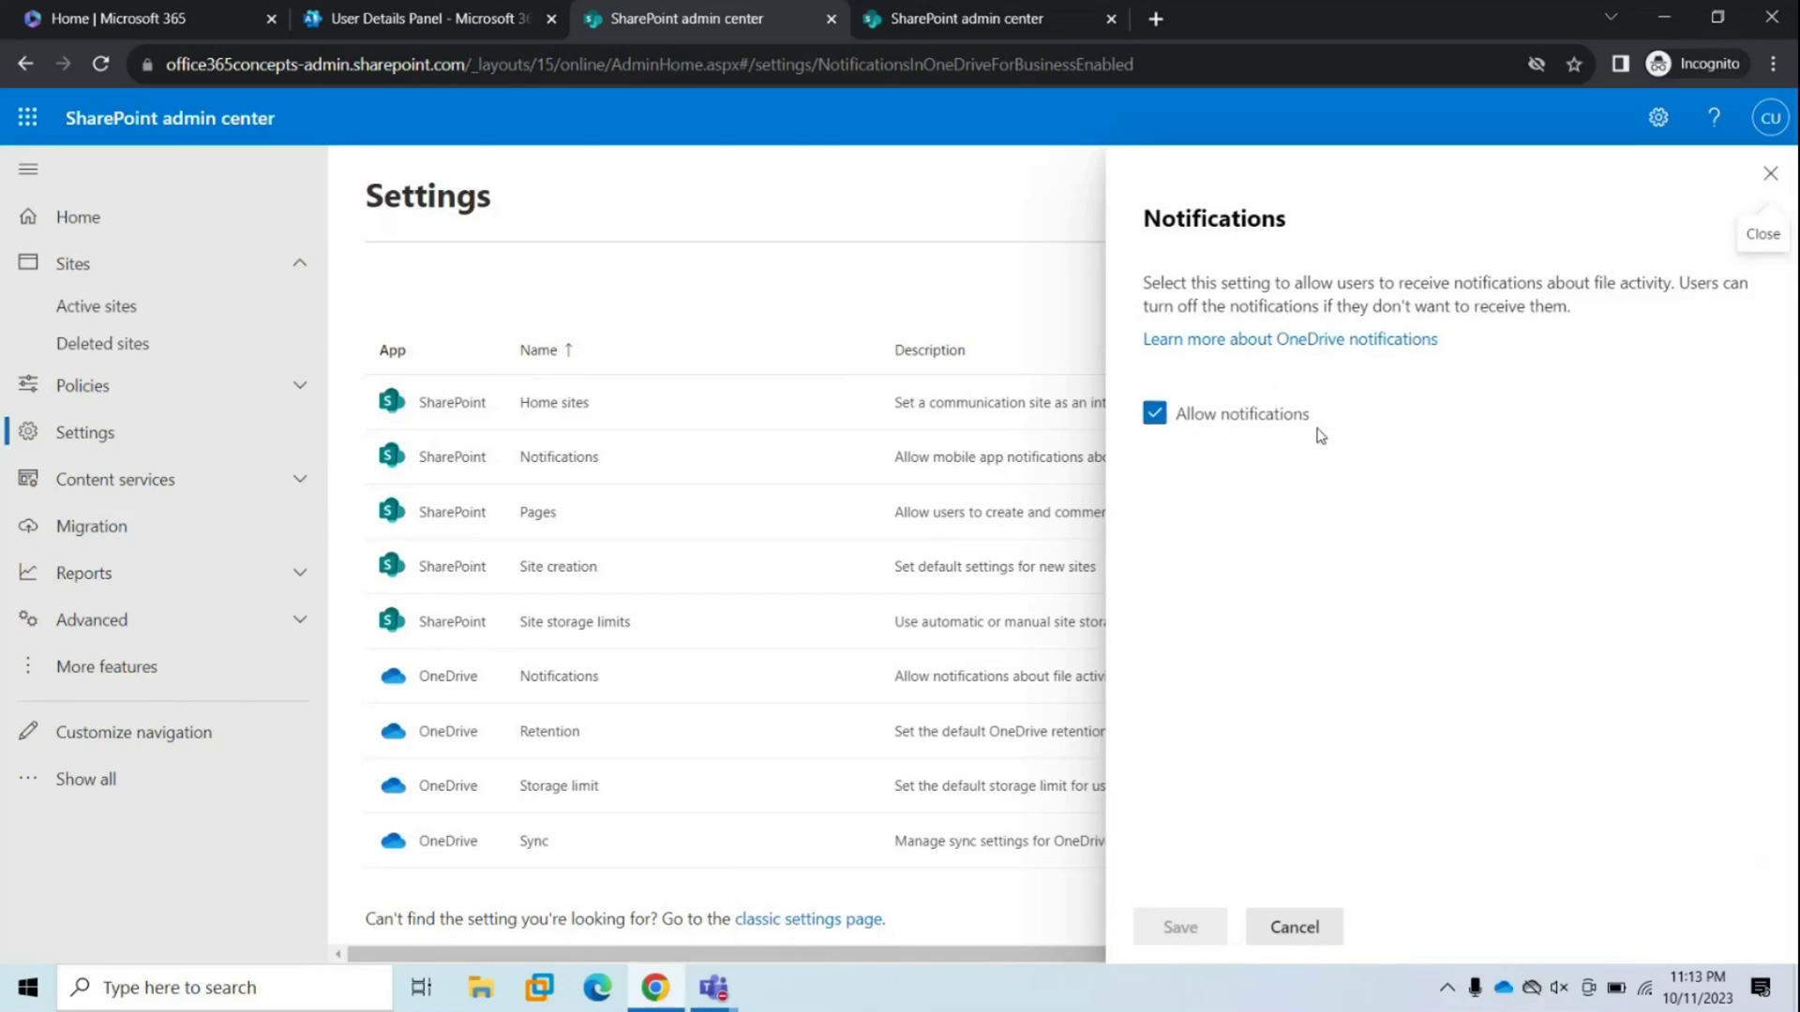
Step: Close Notifications, check the 30-day deleted-user OneDrive retention, and return to Active users
left_click(566, 739)
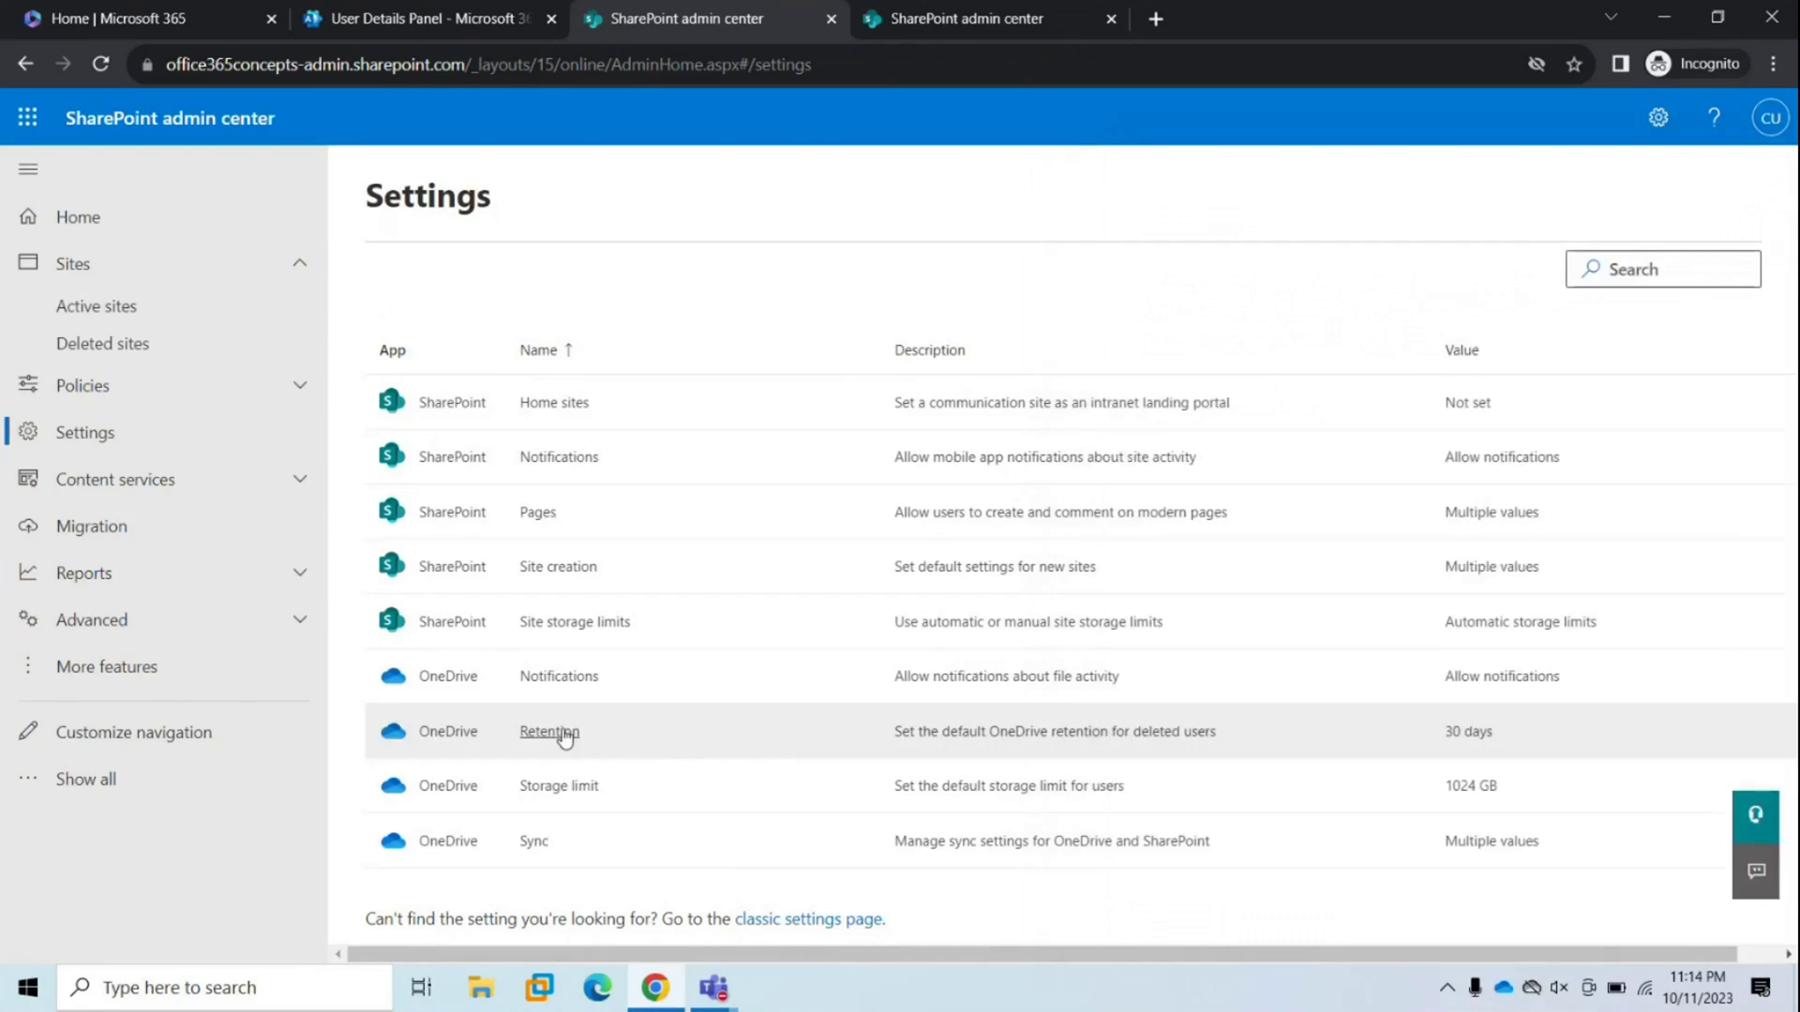
left_click(564, 737)
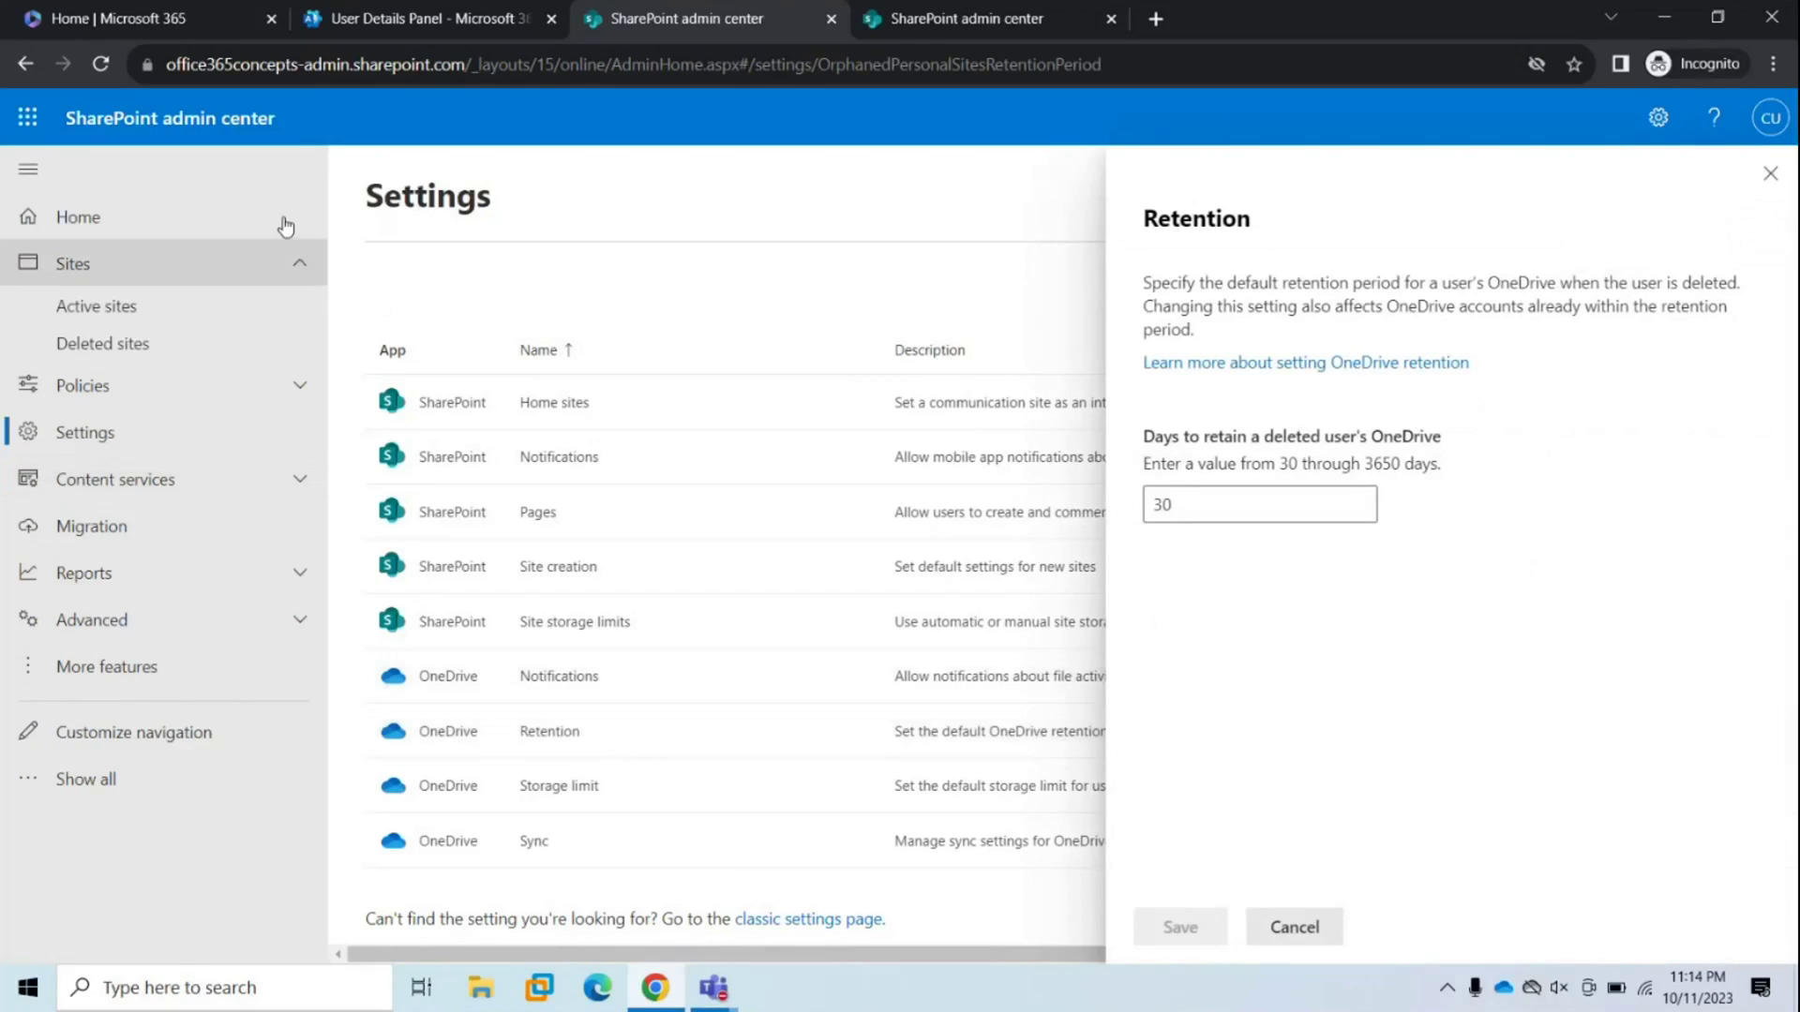
left_click(413, 18)
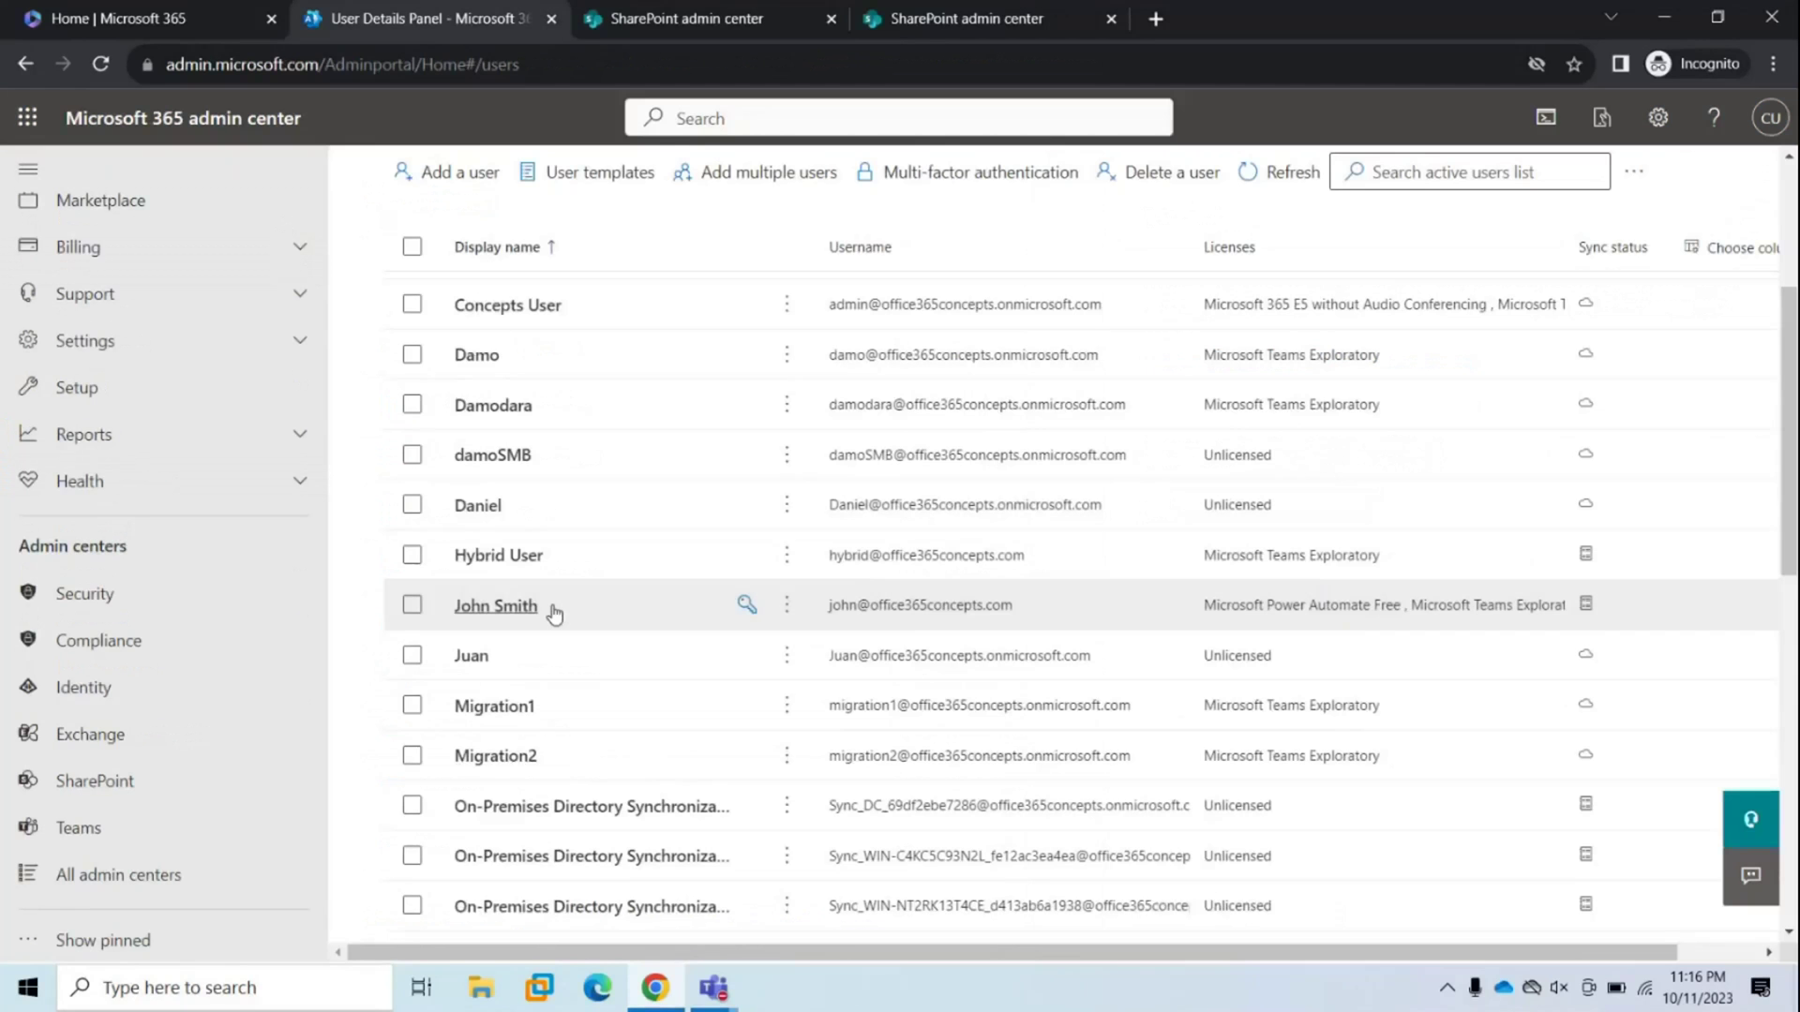
Step: Start deleting the user and pick another user to receive their OneDrive files
left_click(554, 612)
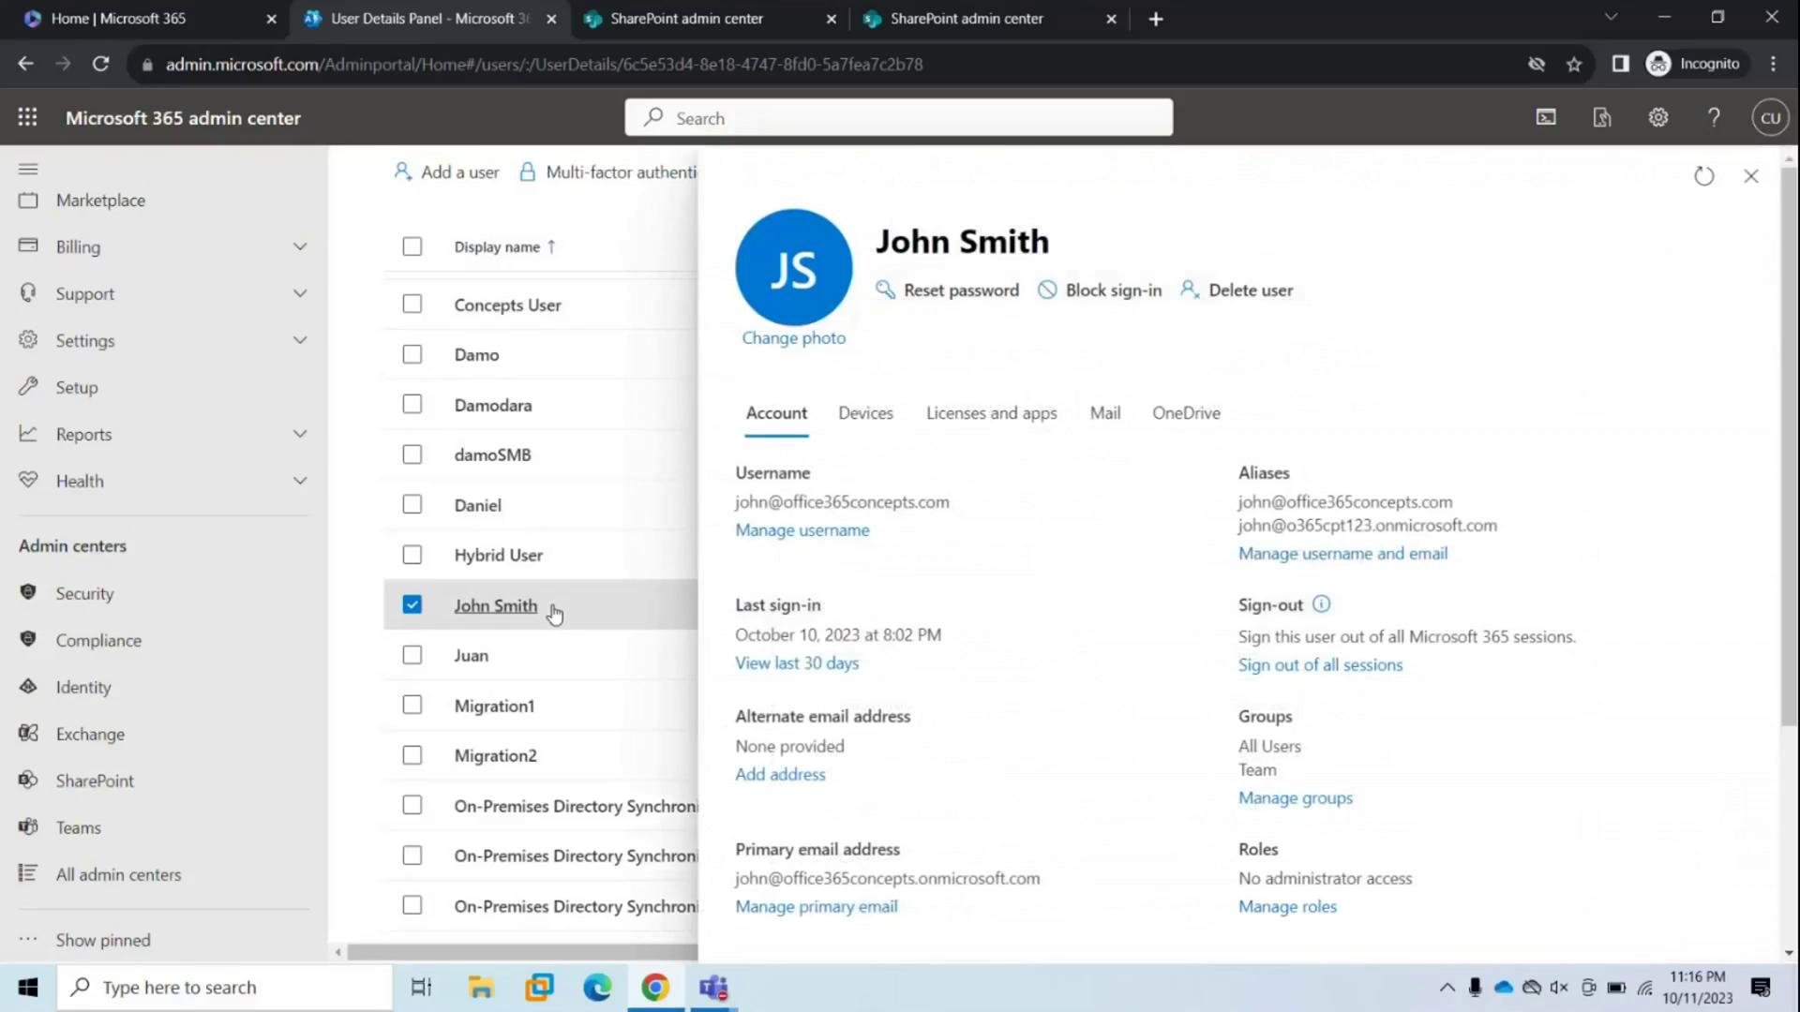
left_click(1249, 293)
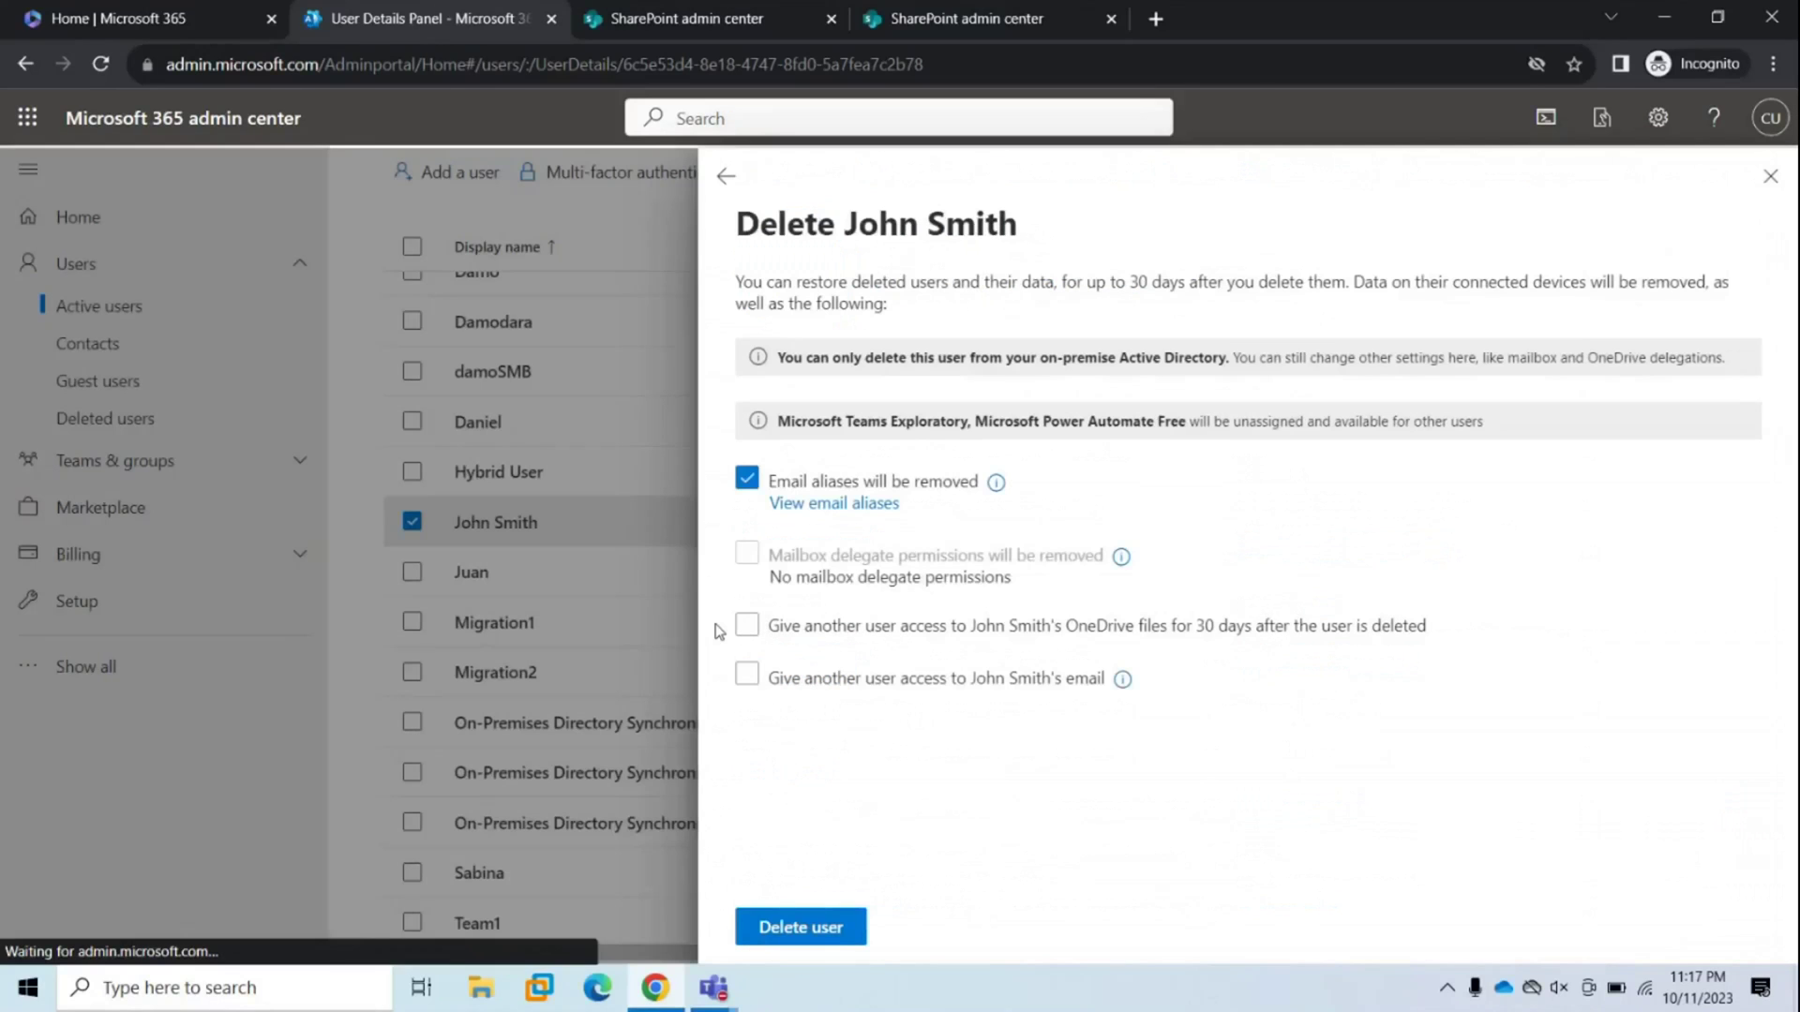
left_click(748, 628)
left_click(747, 624)
left_click(924, 670)
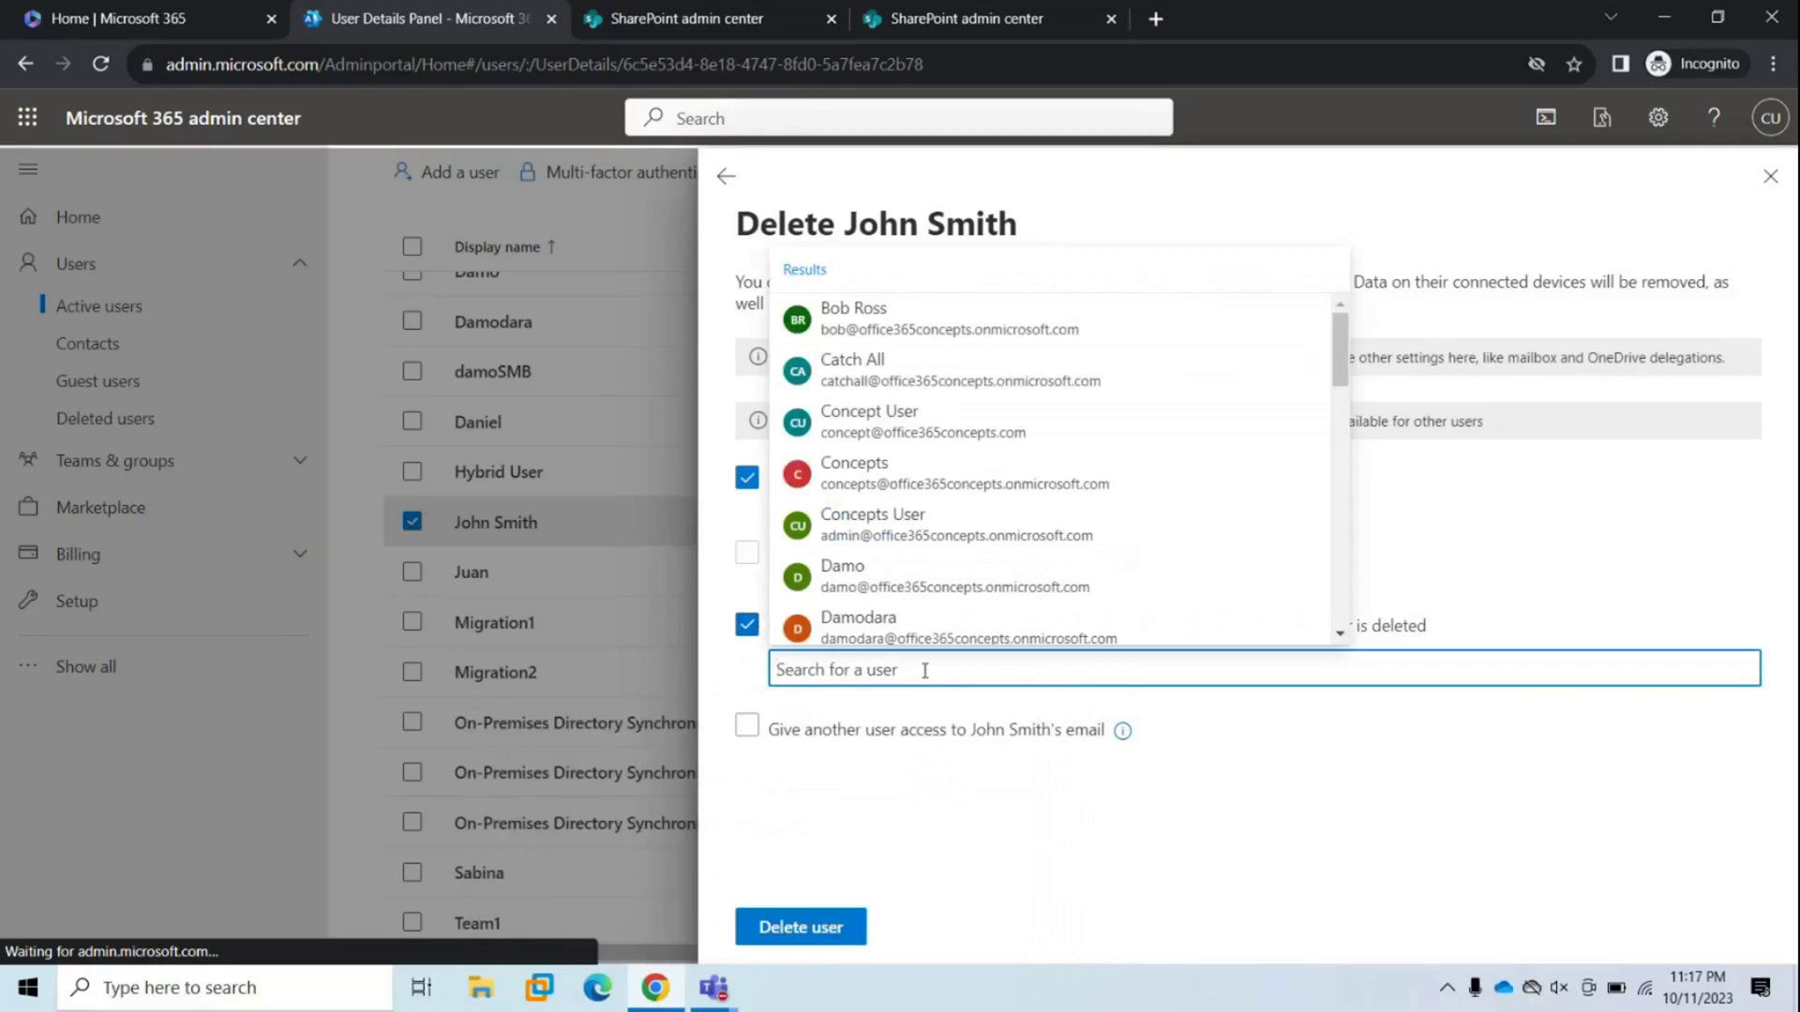
left_click(863, 328)
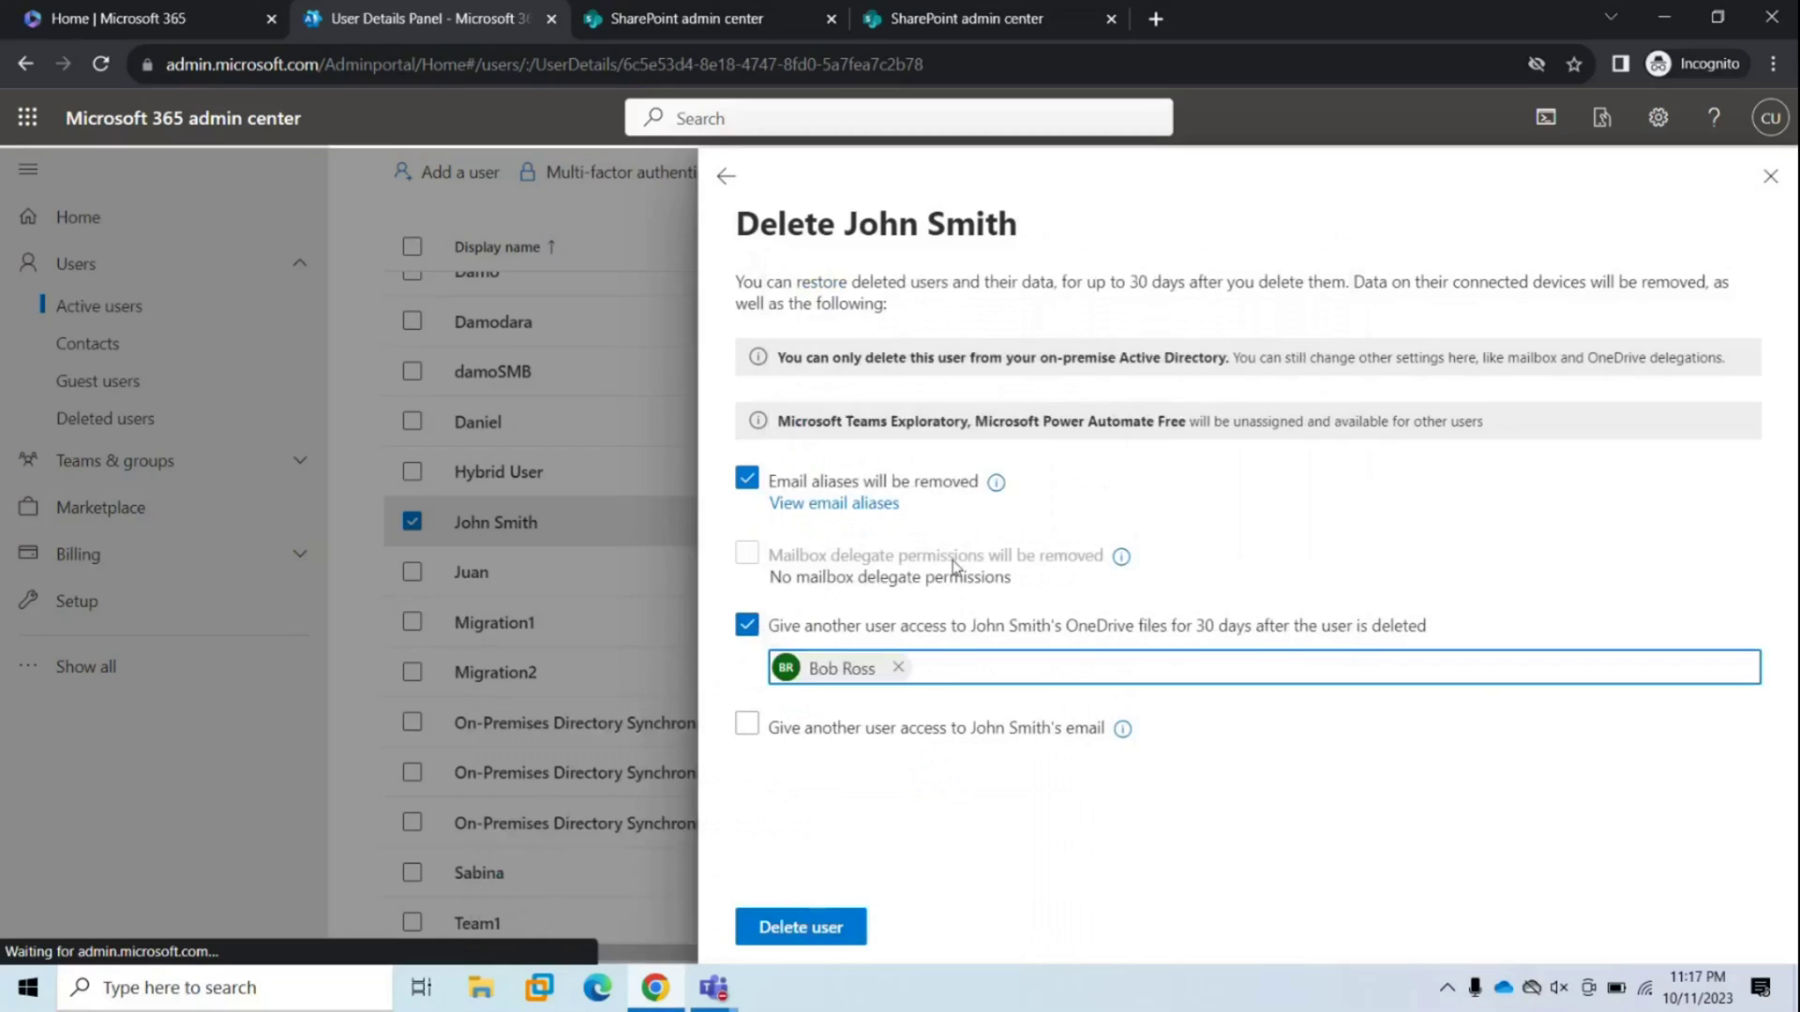
left_click(747, 672)
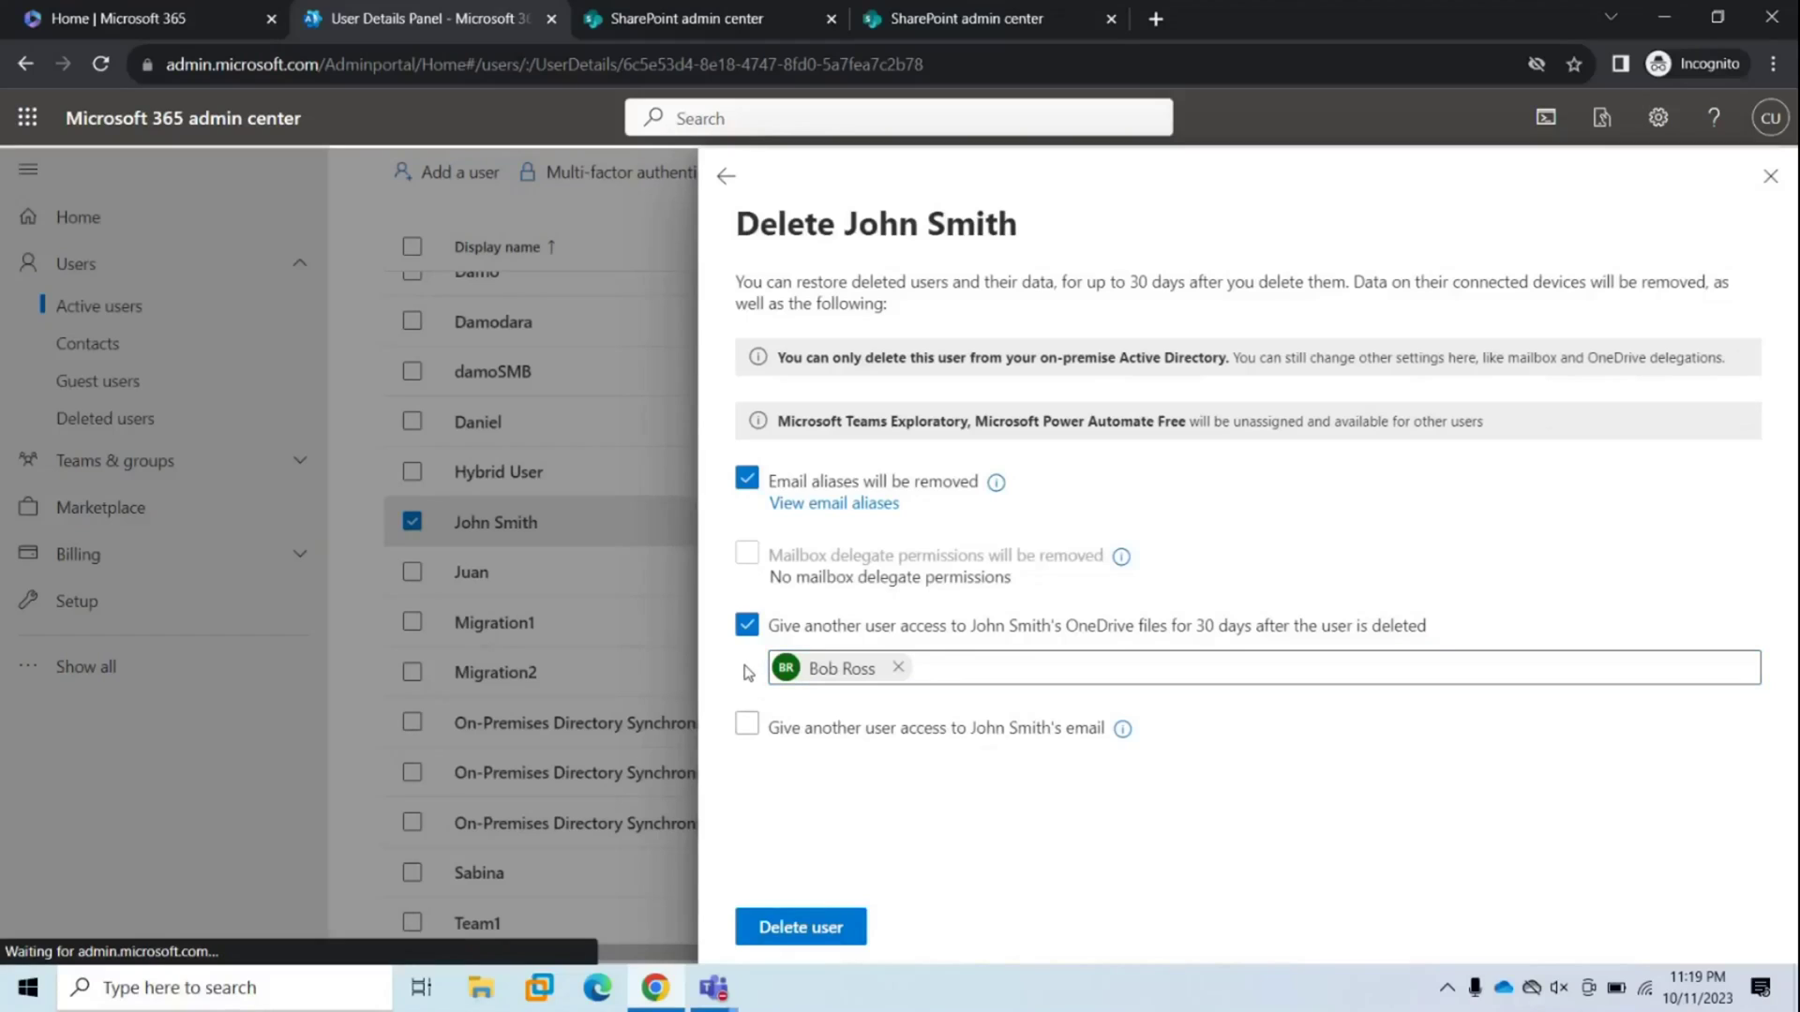
Step: Tick email handover, then clear both the OneDrive and email handover options
left_click(747, 727)
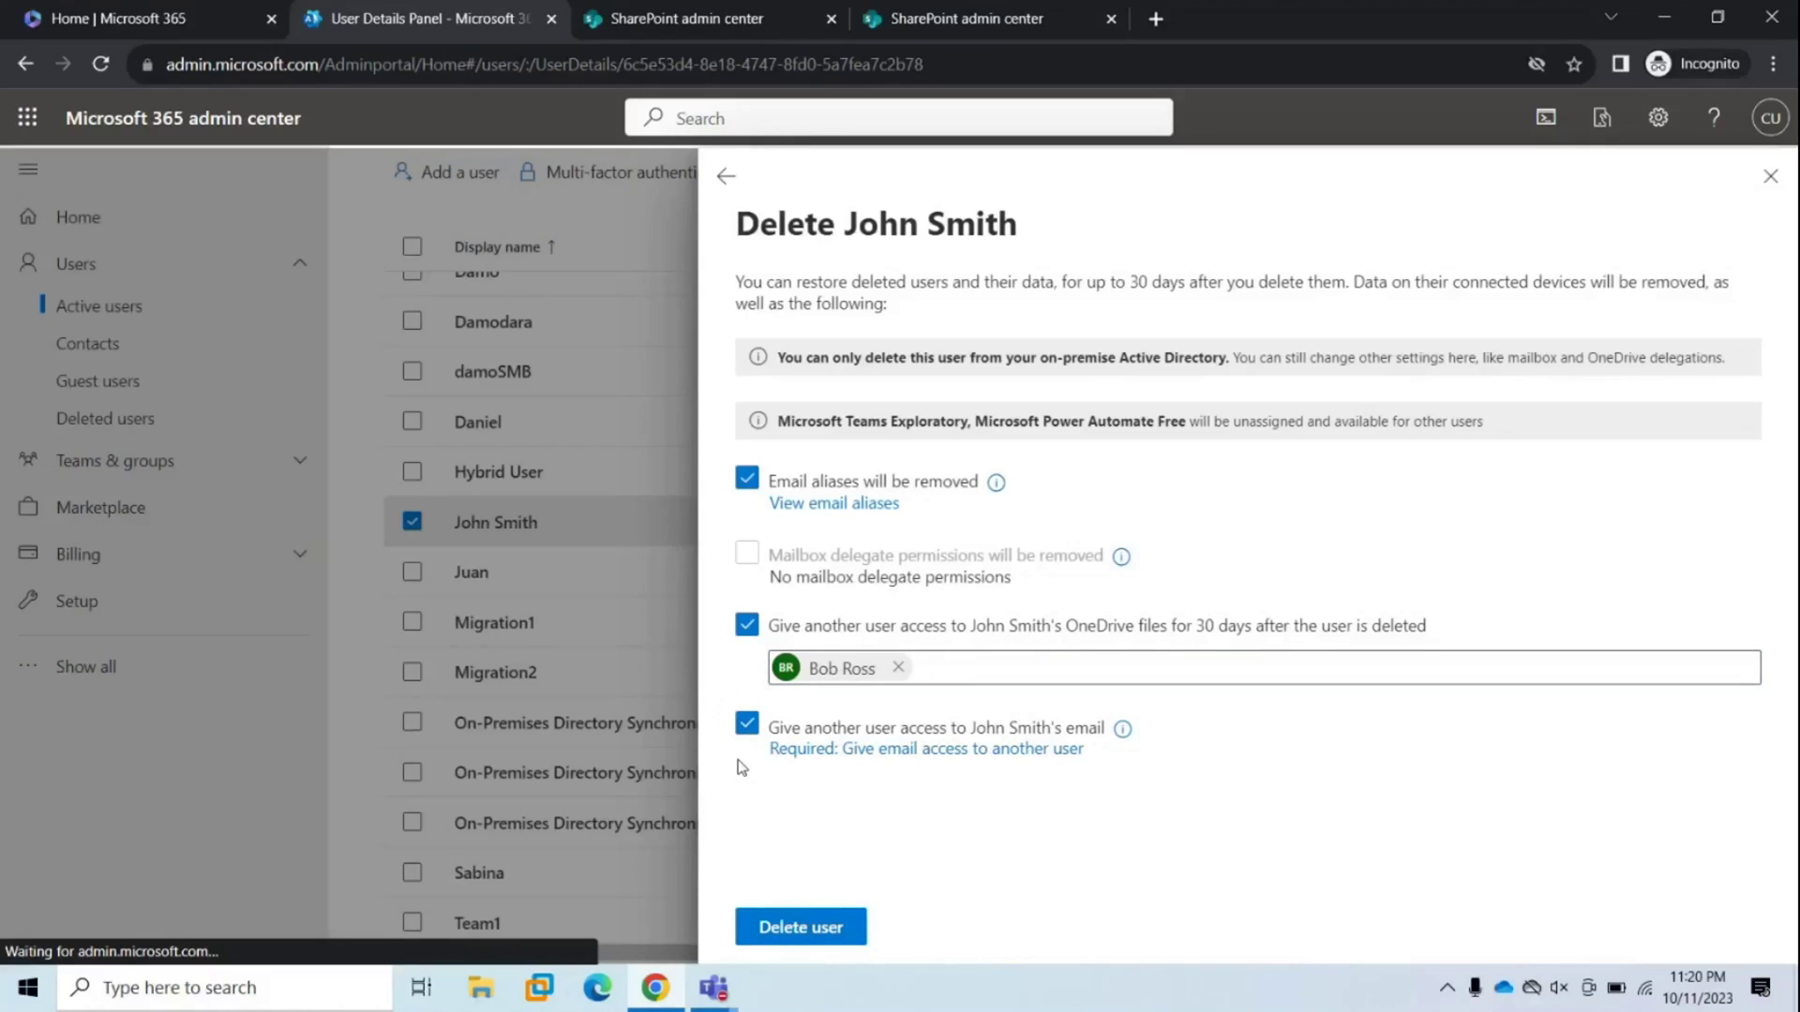
left_click(748, 626)
left_click(747, 676)
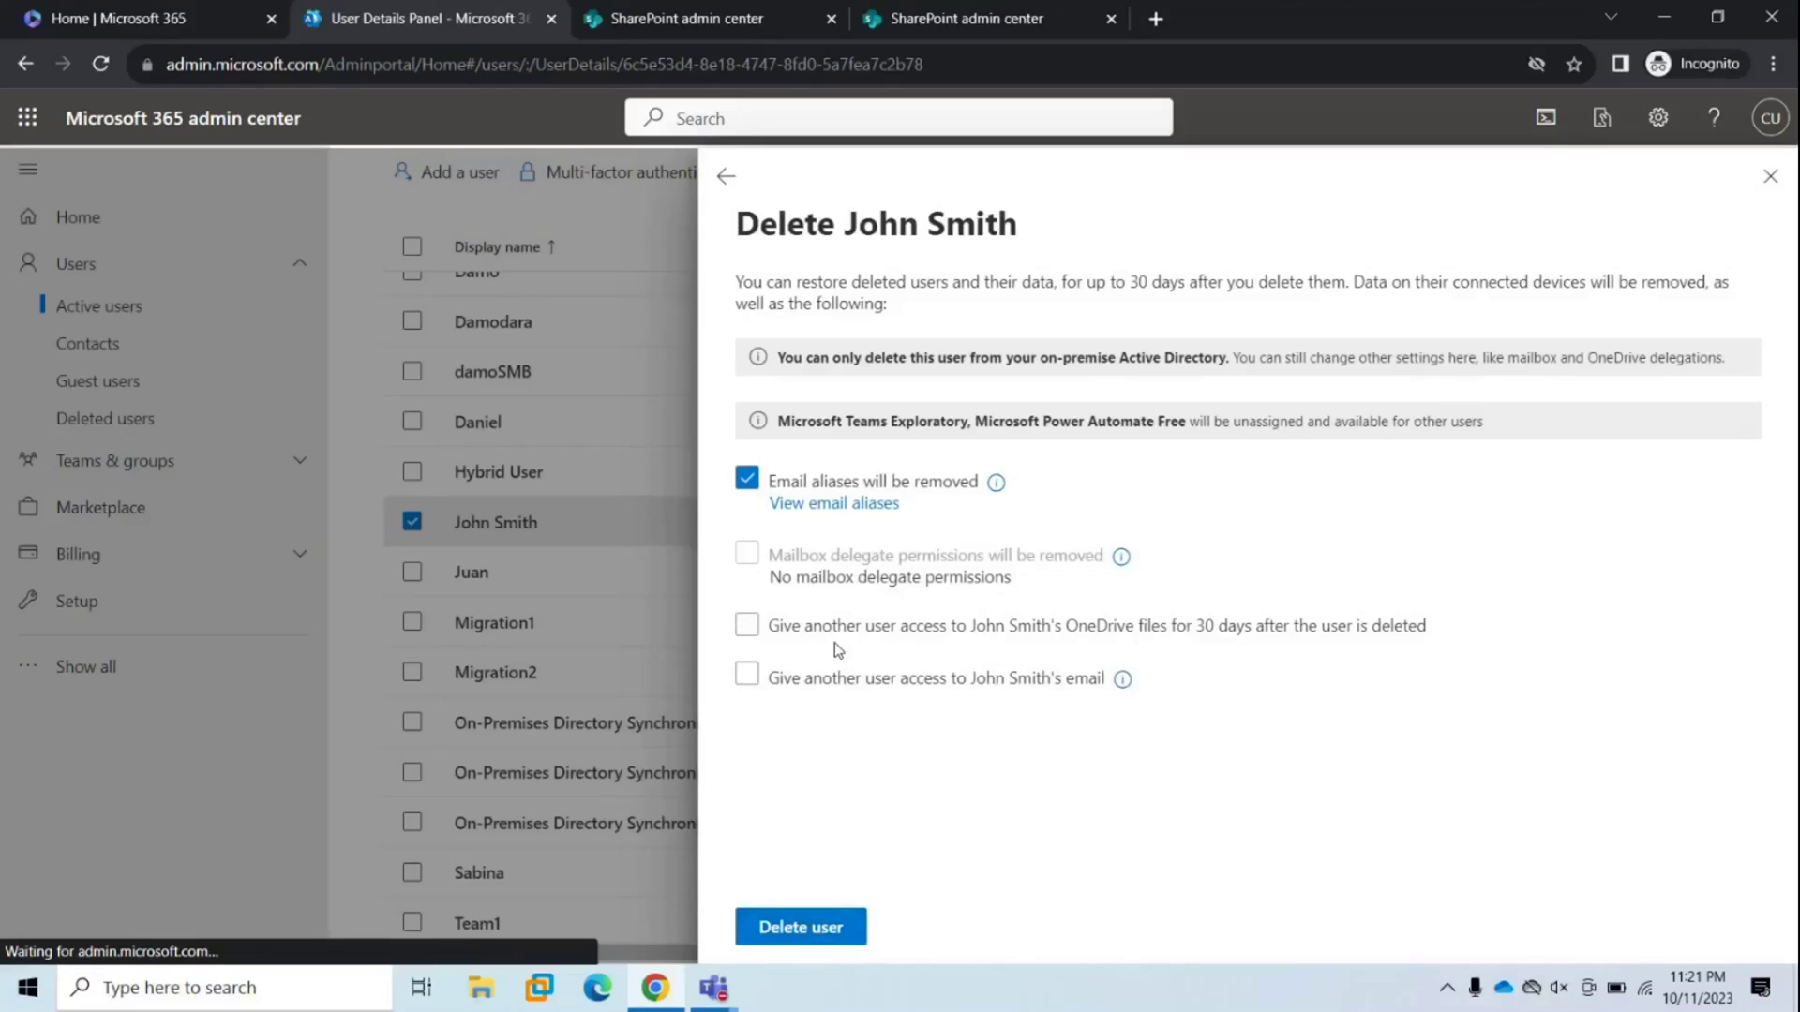
Step: Return to the OneDrive retention setting and review the 30-day Days to retain value
left_click(667, 23)
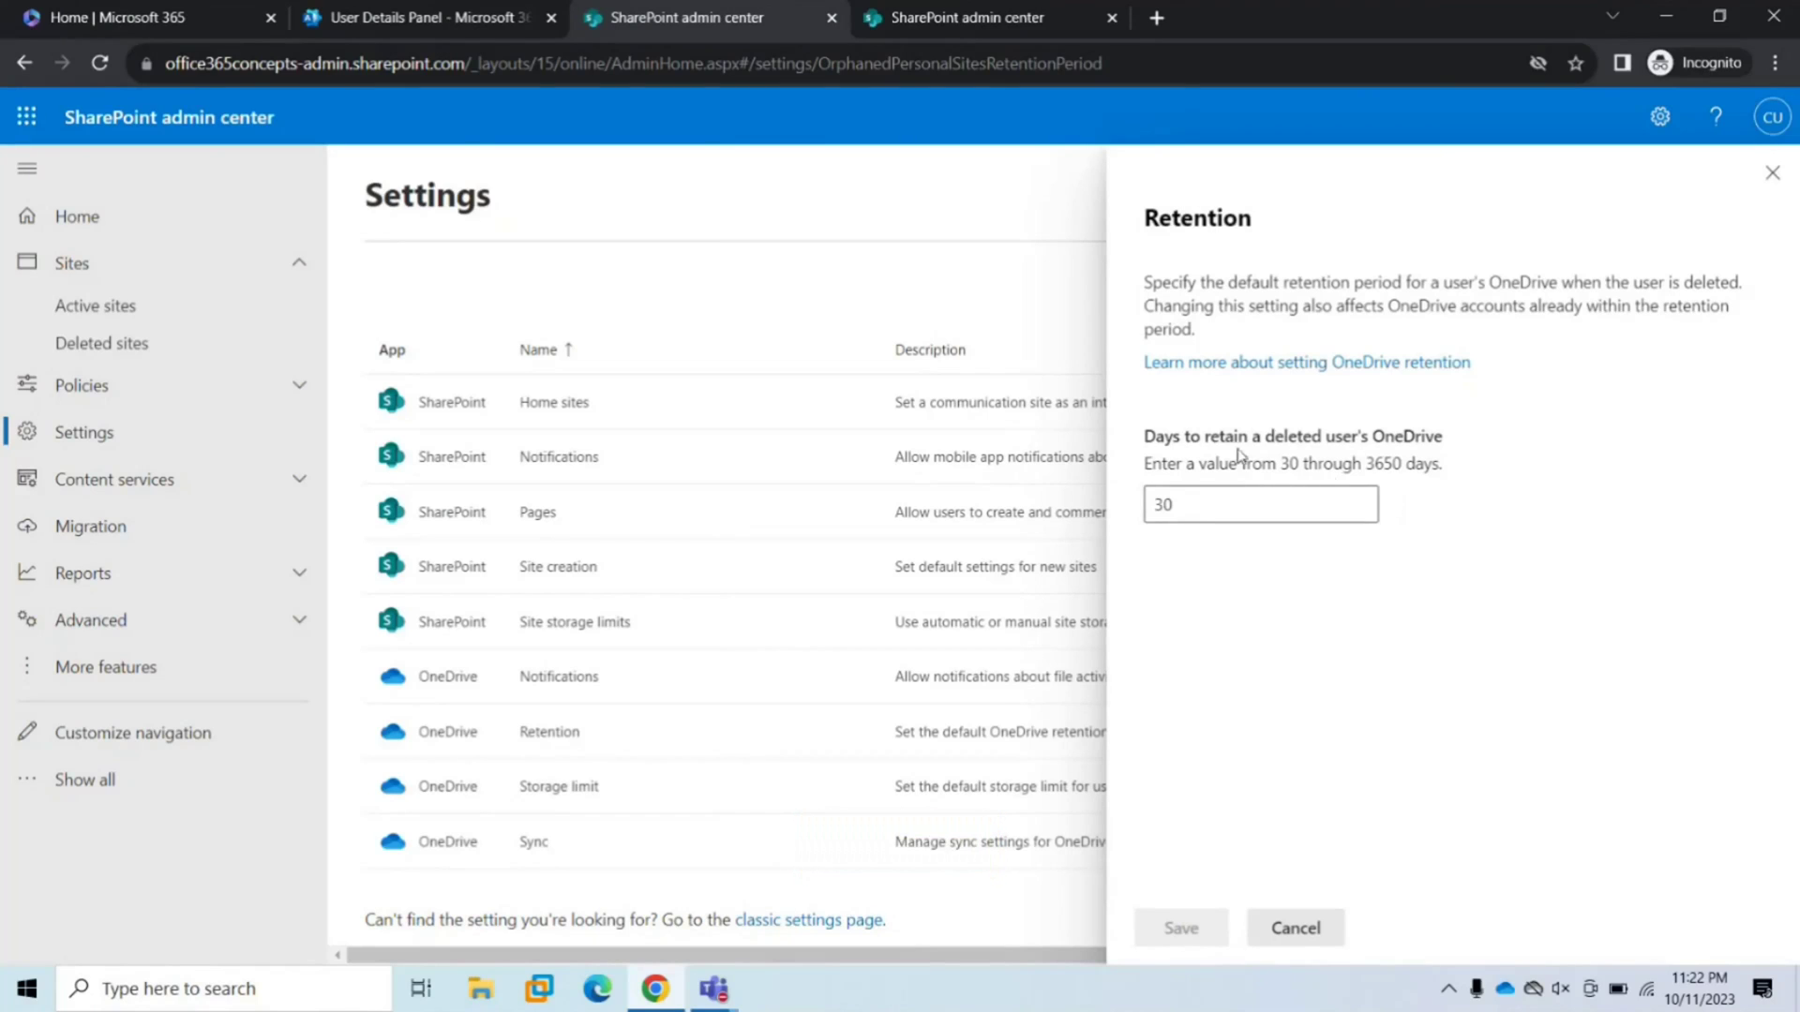
left_click(1196, 512)
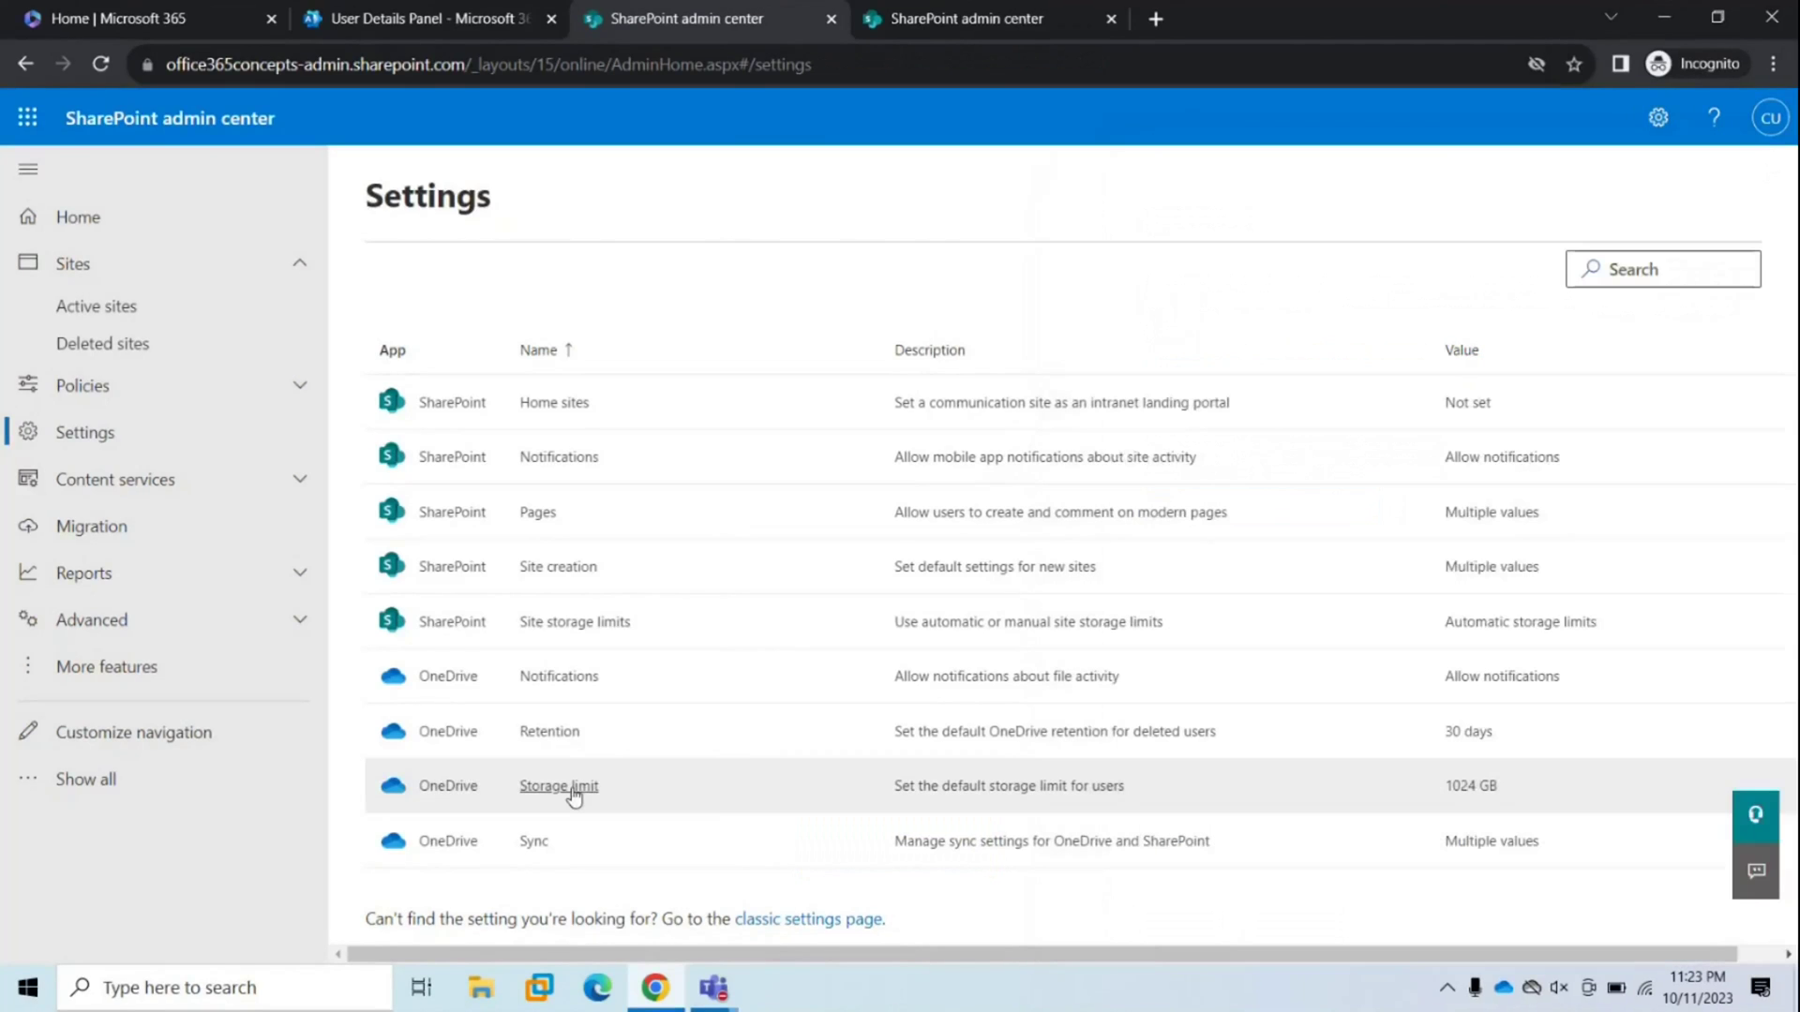
Step: Open the Default storage limit setting and replace 1024 with 5120 GB
left_click(574, 795)
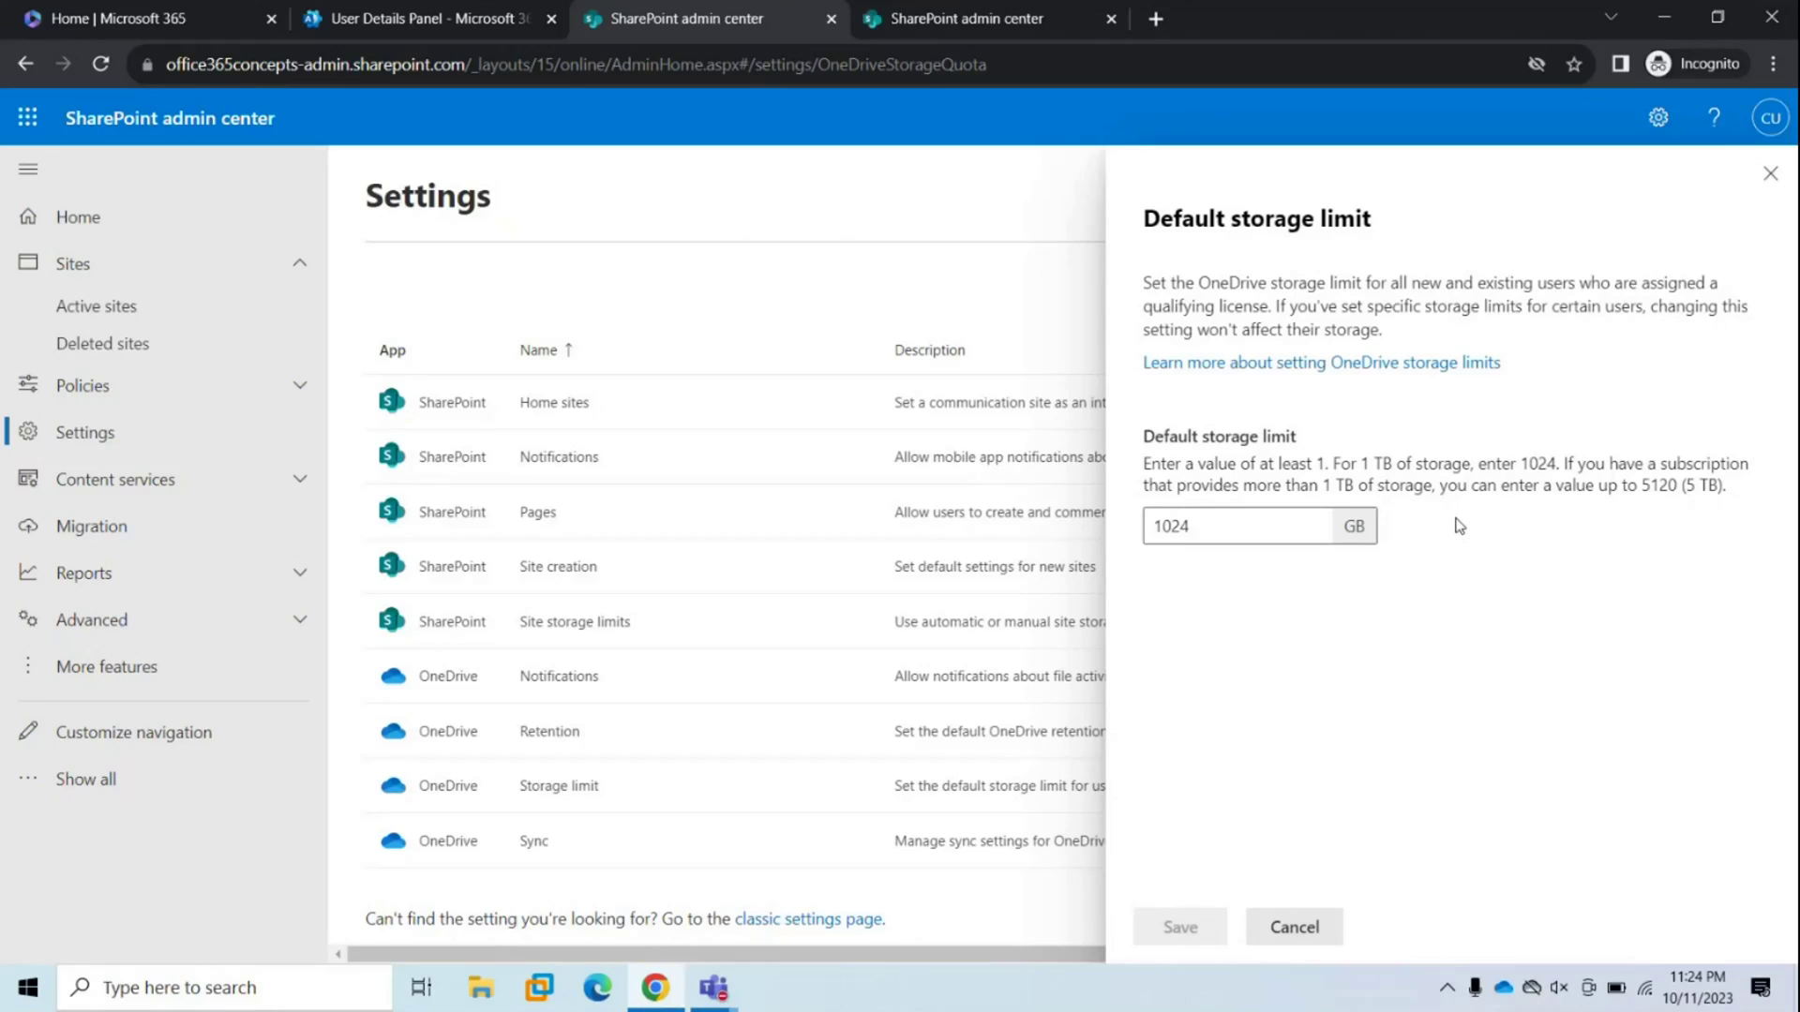
double_click(1248, 533)
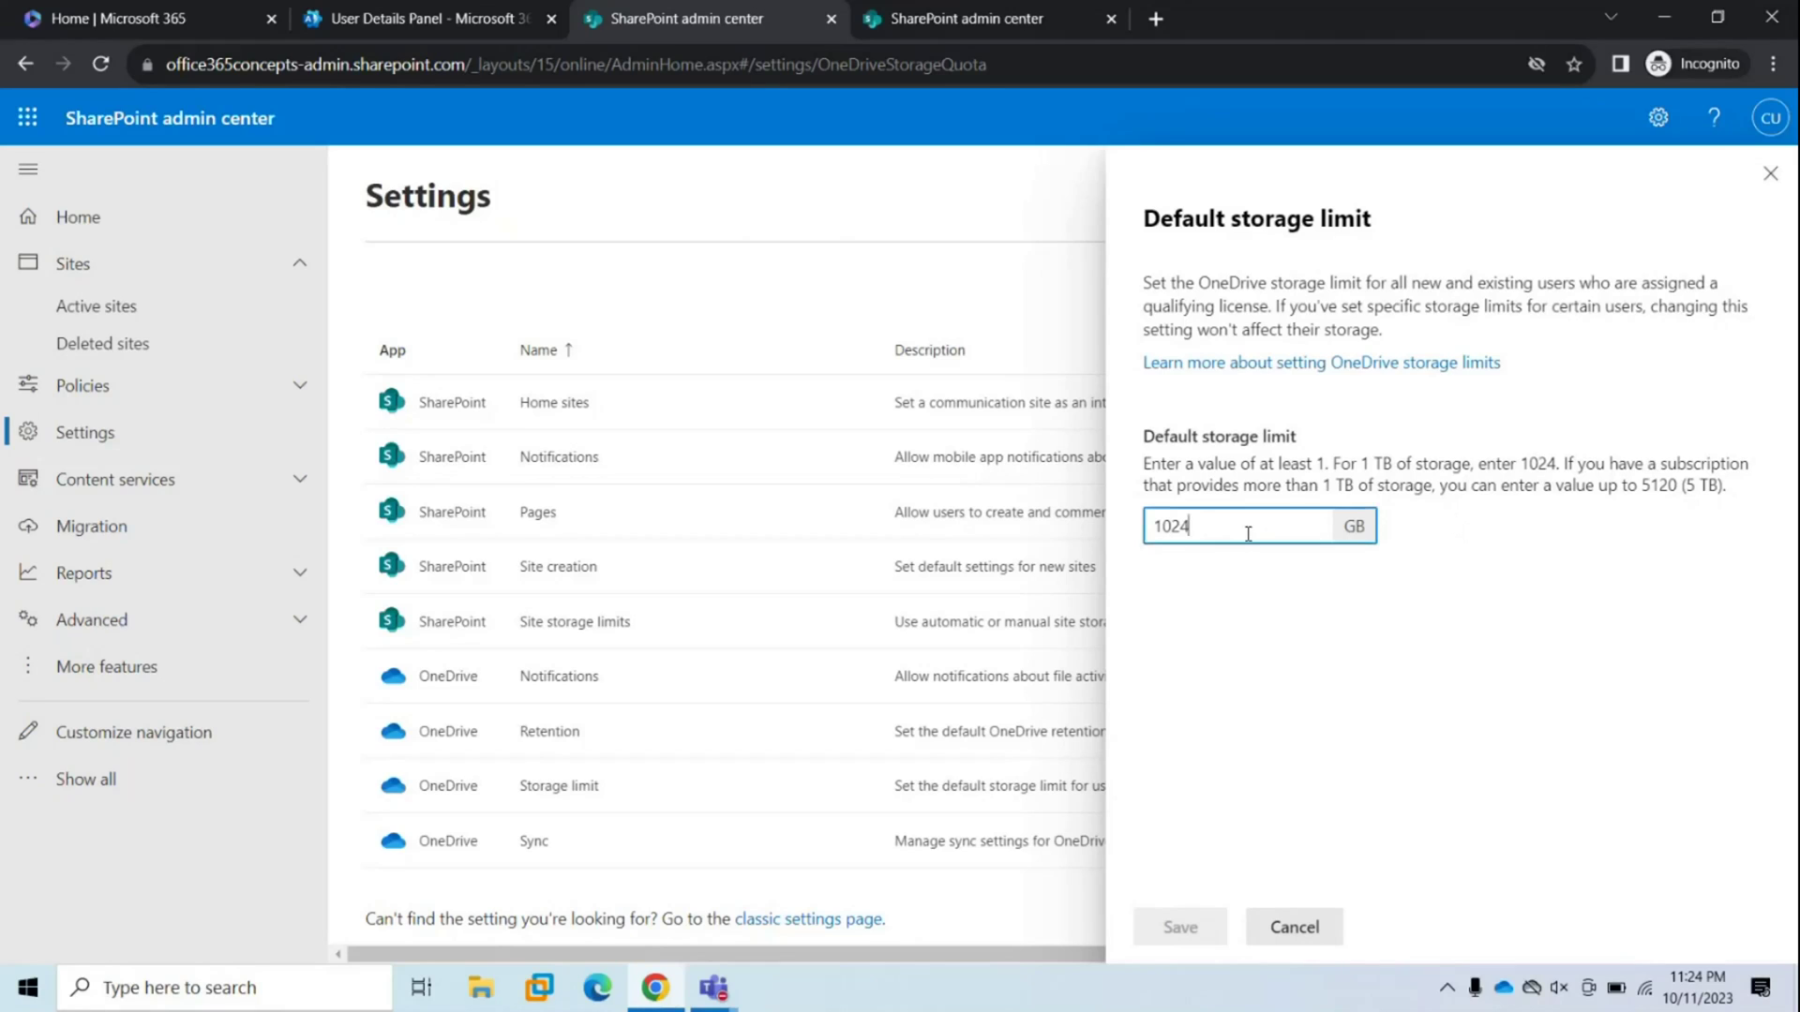
key("BackSpace")
type("512")
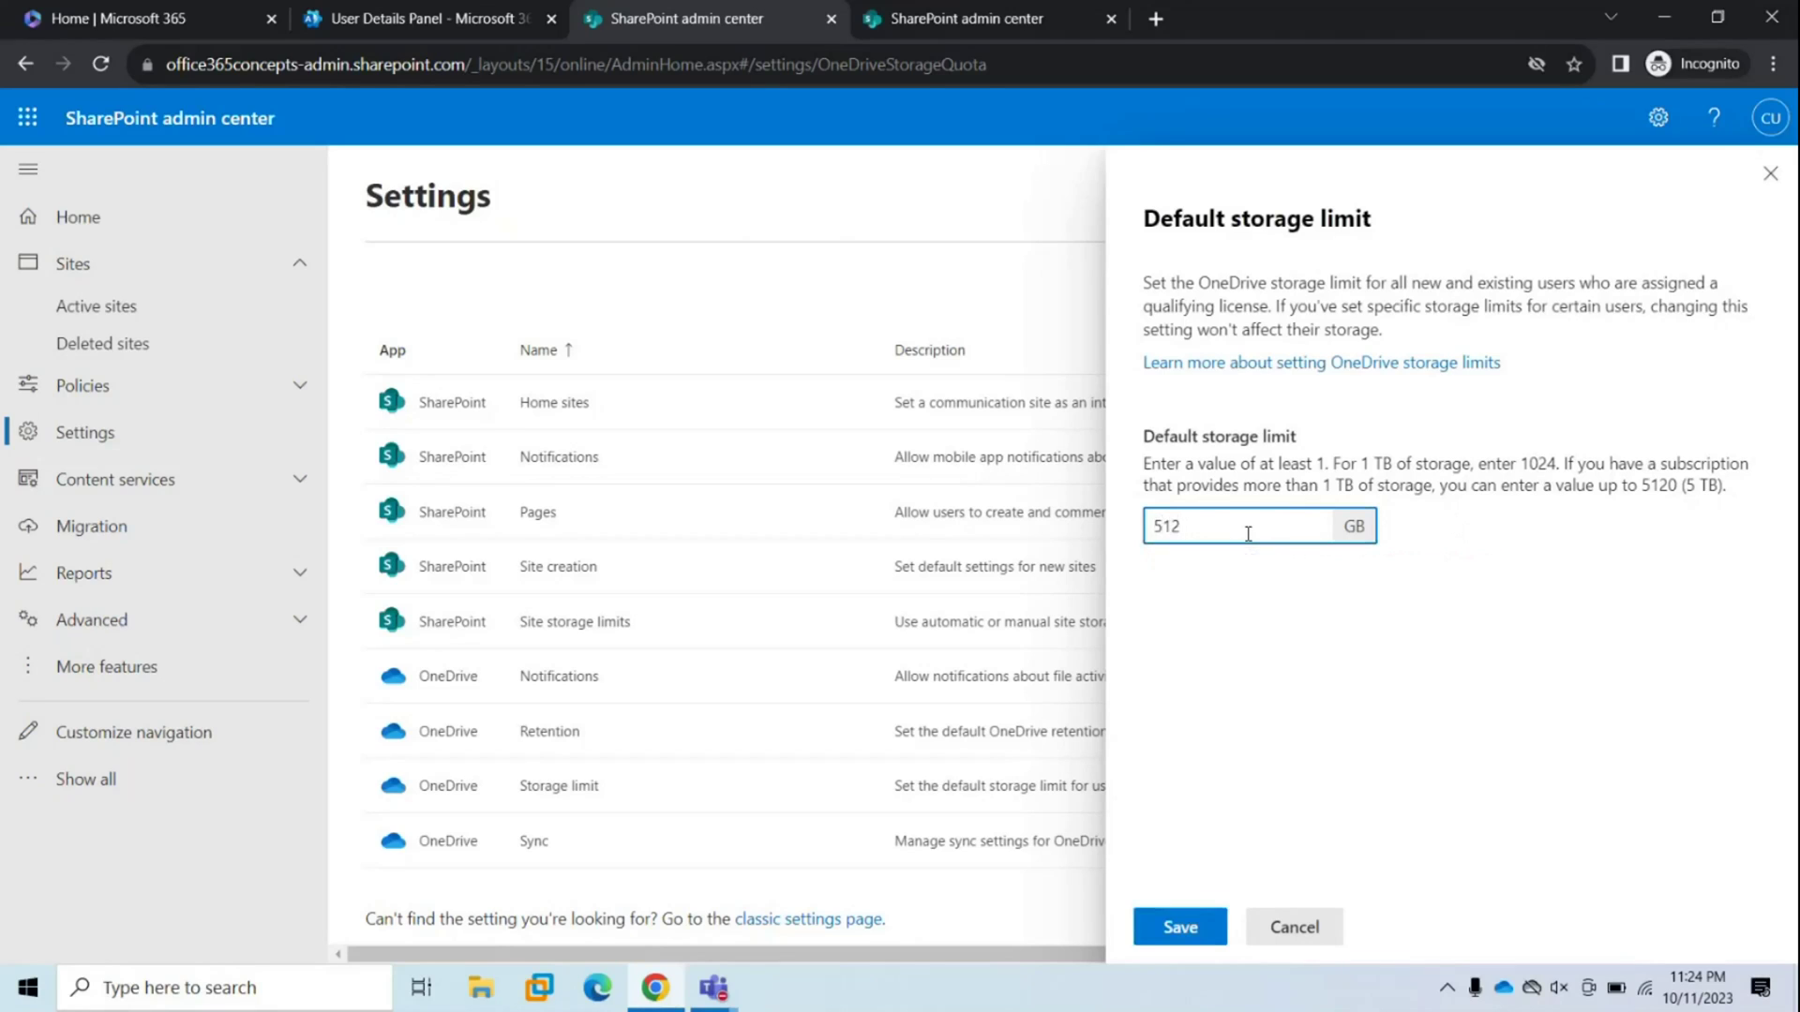
type("0")
Step: Cancel the storage limit change and bring up the OneDrive Sync settings
left_click(586, 844)
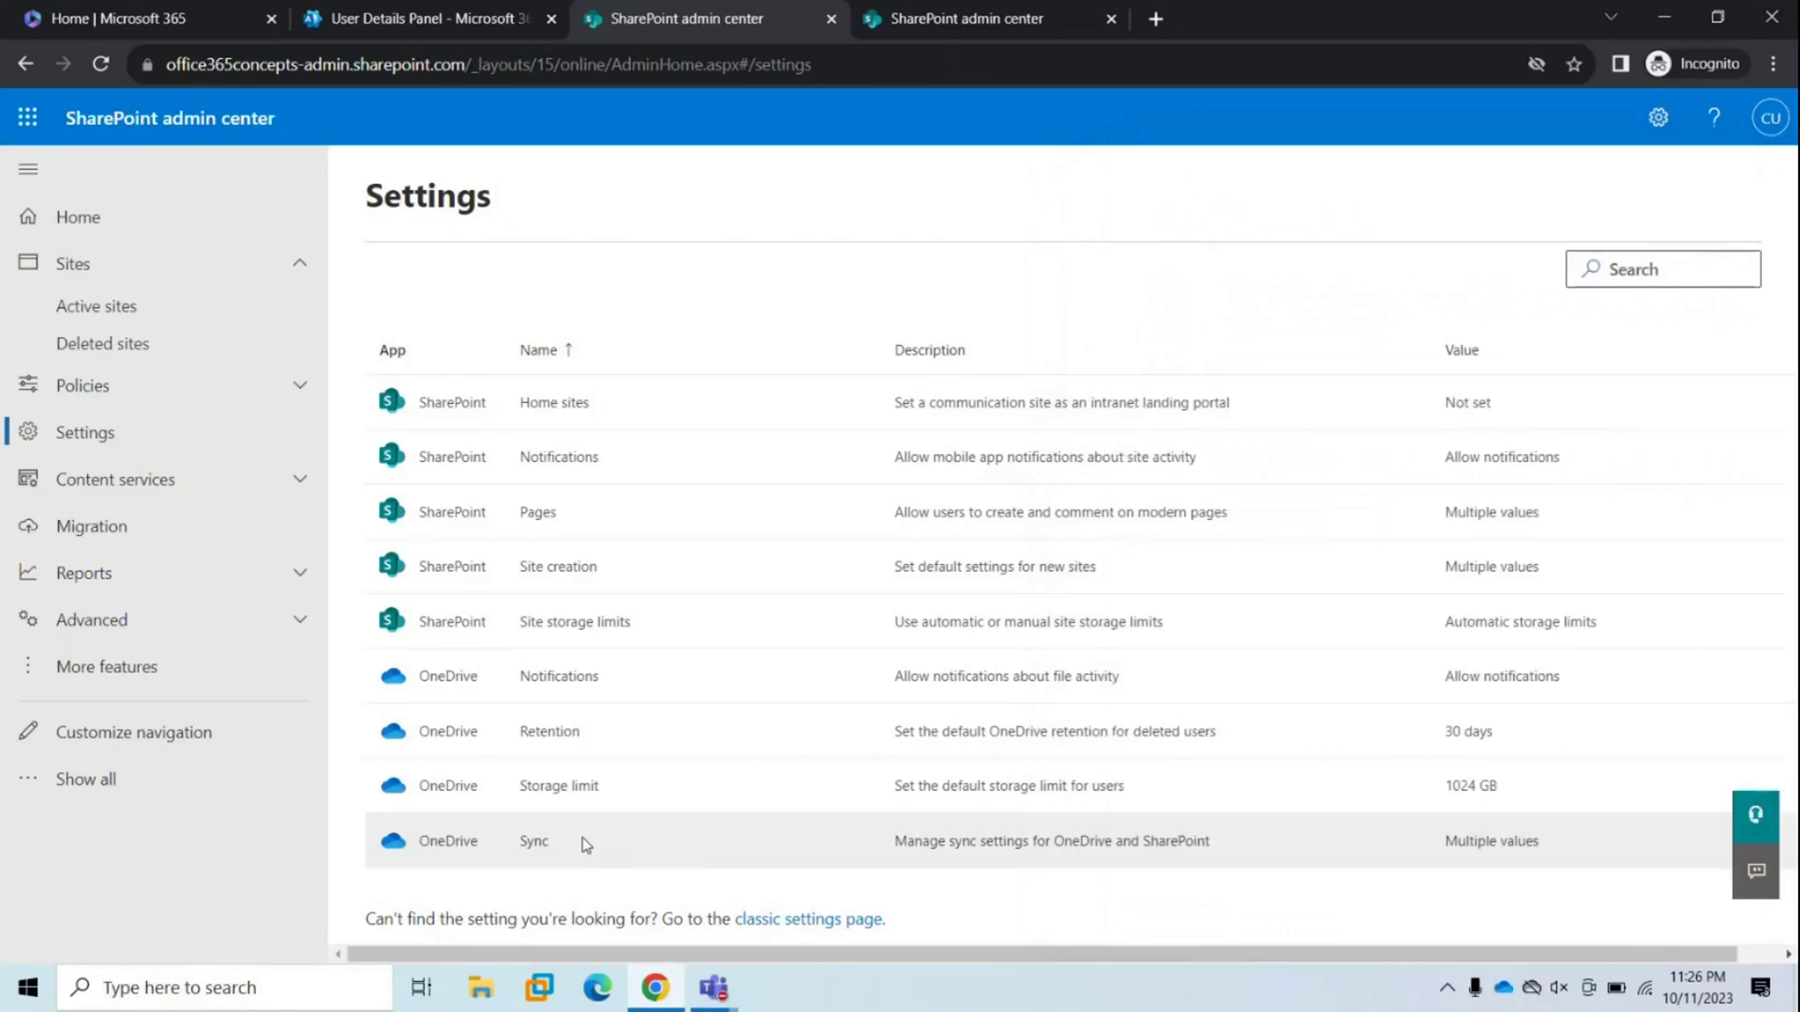
left_click(585, 843)
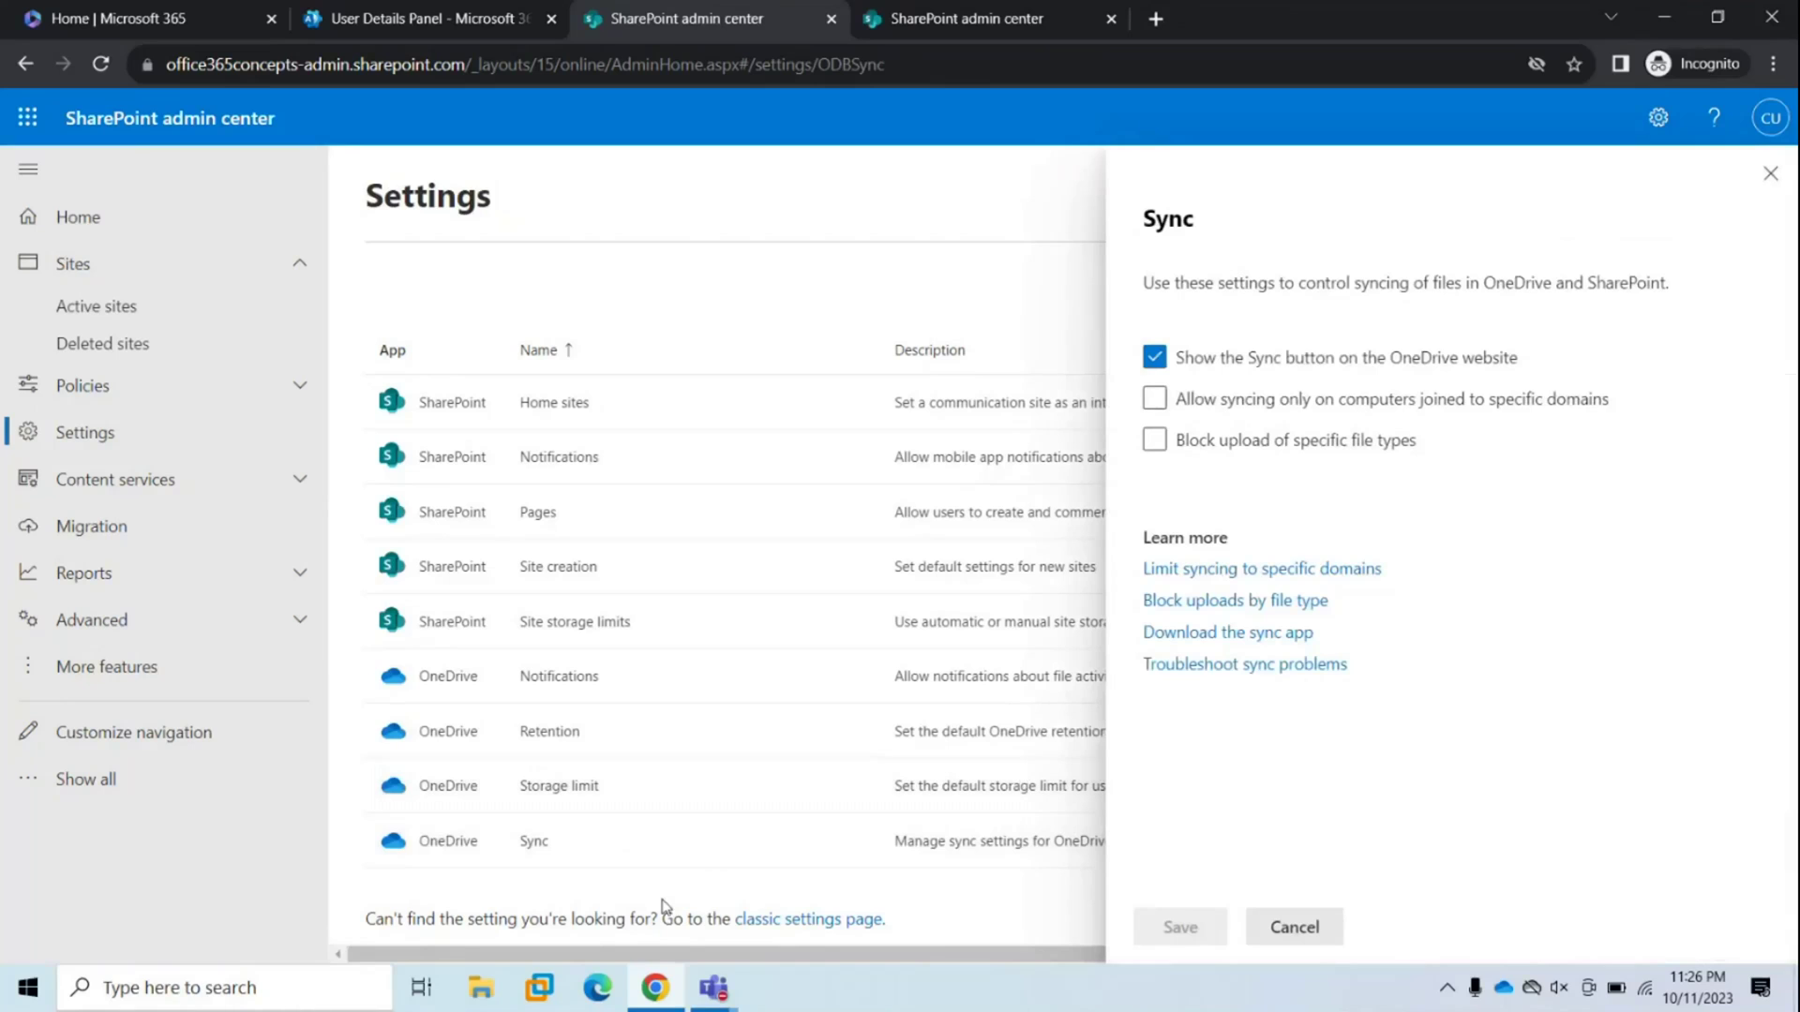
Step: Leave the user deletion panel for the user's details and open their OneDrive files via Create link to files
left_click(418, 19)
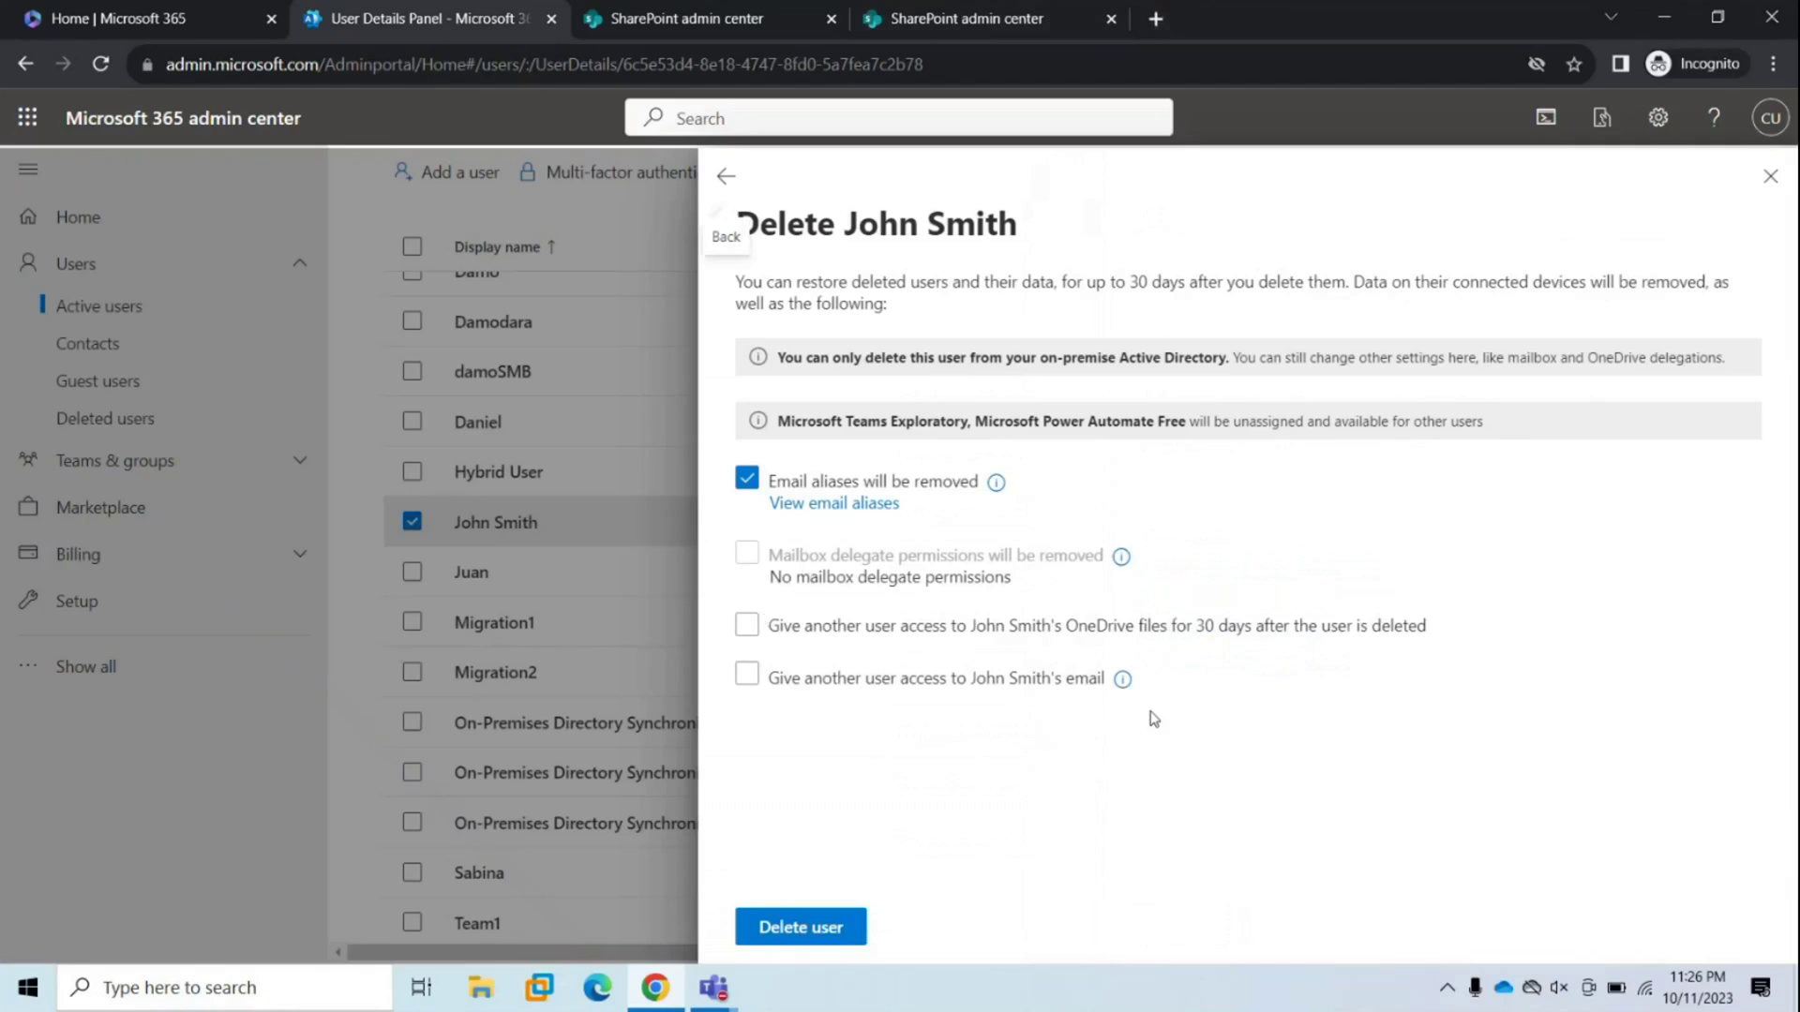
left_click(727, 175)
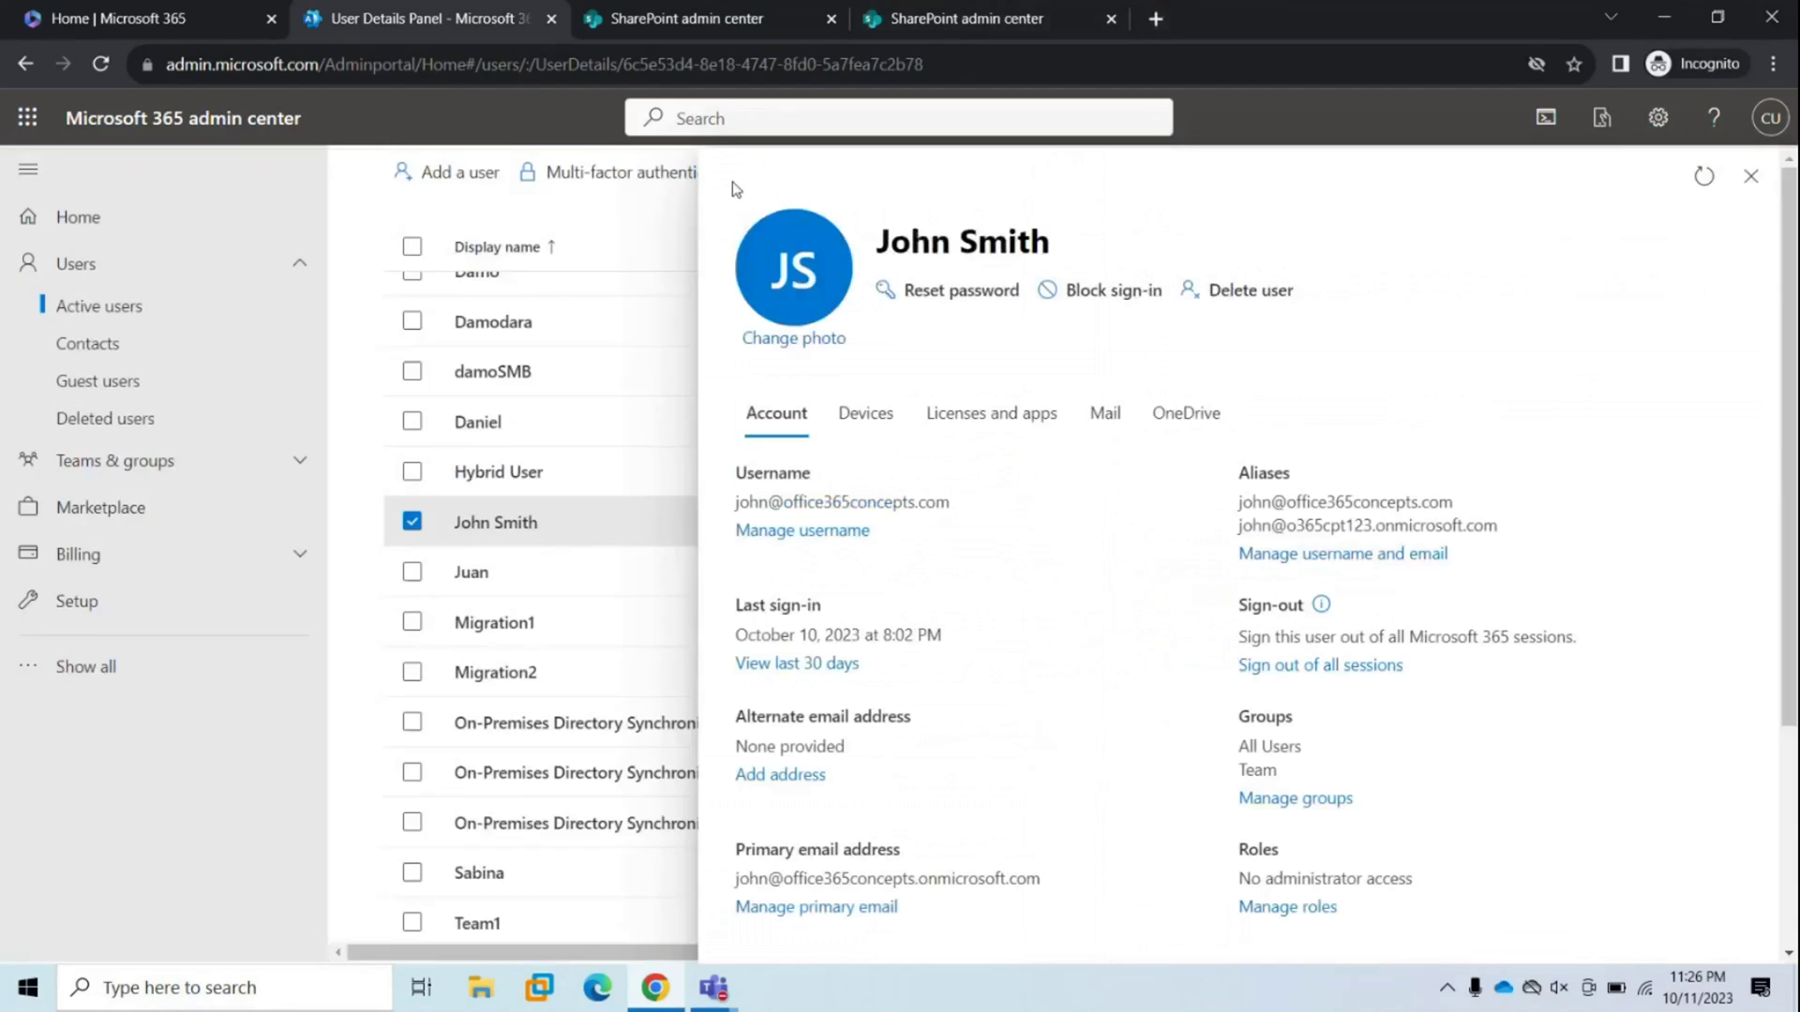
left_click(1184, 415)
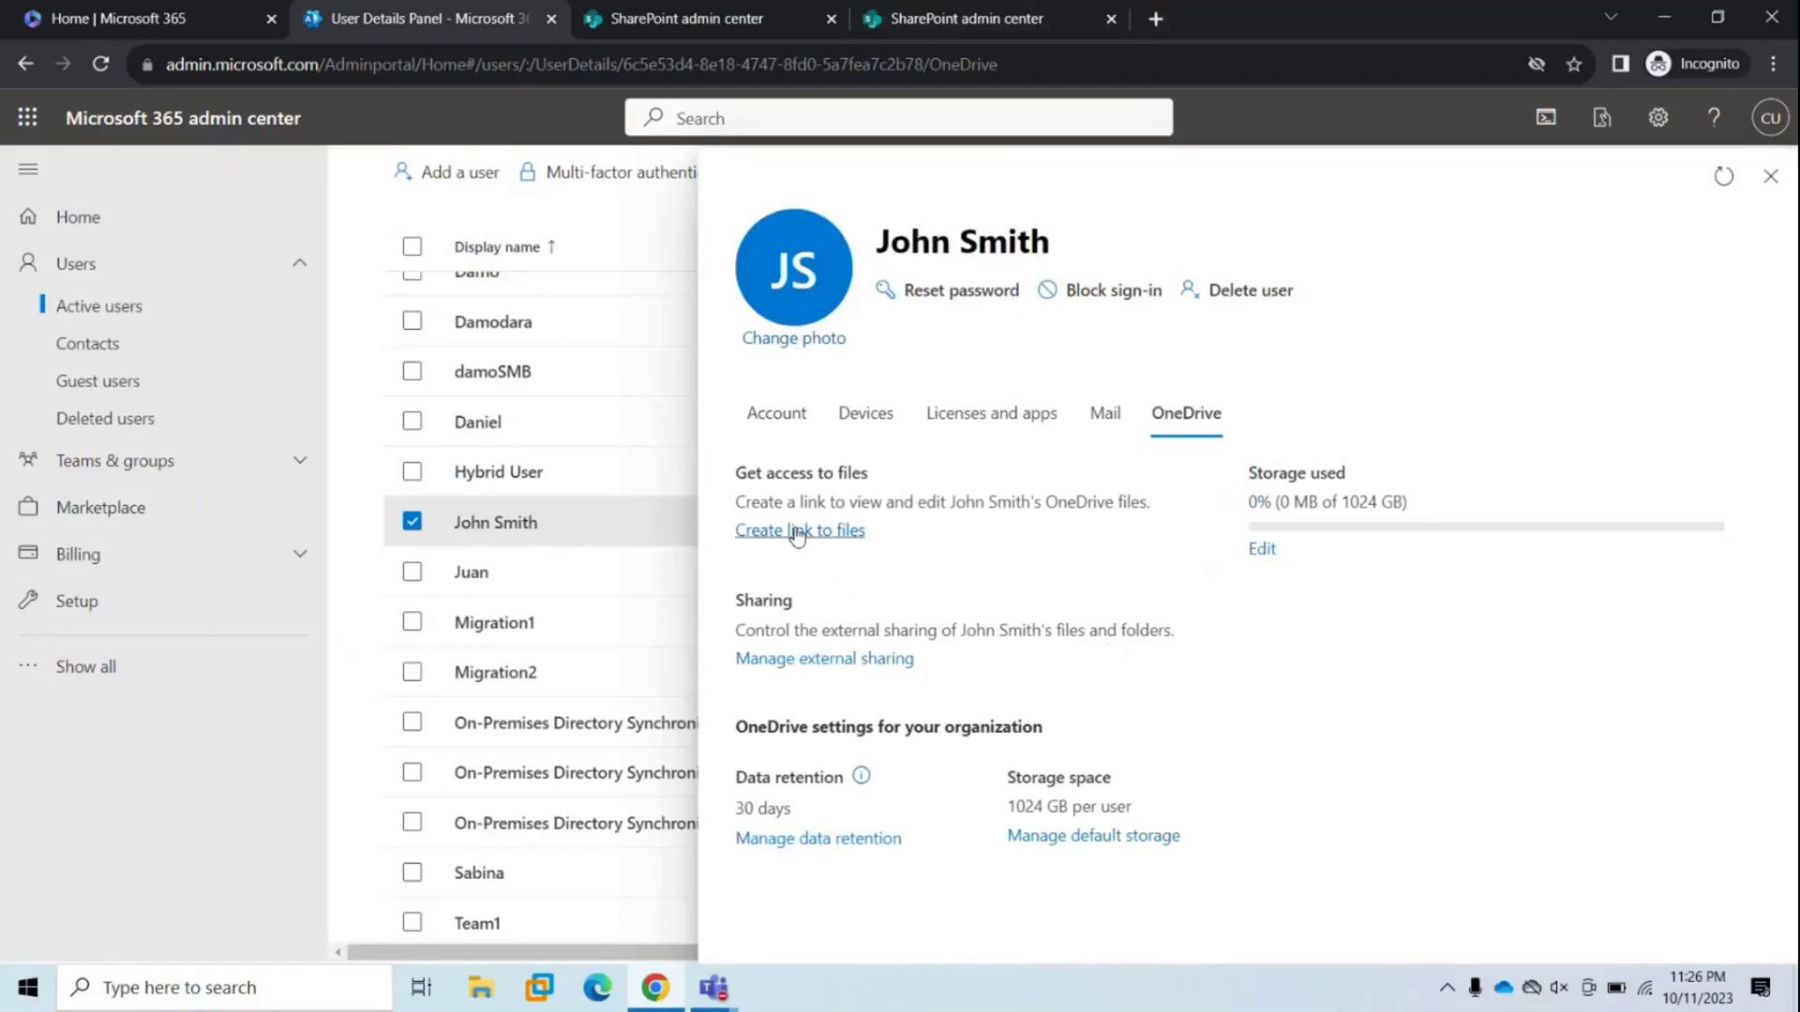
left_click(795, 531)
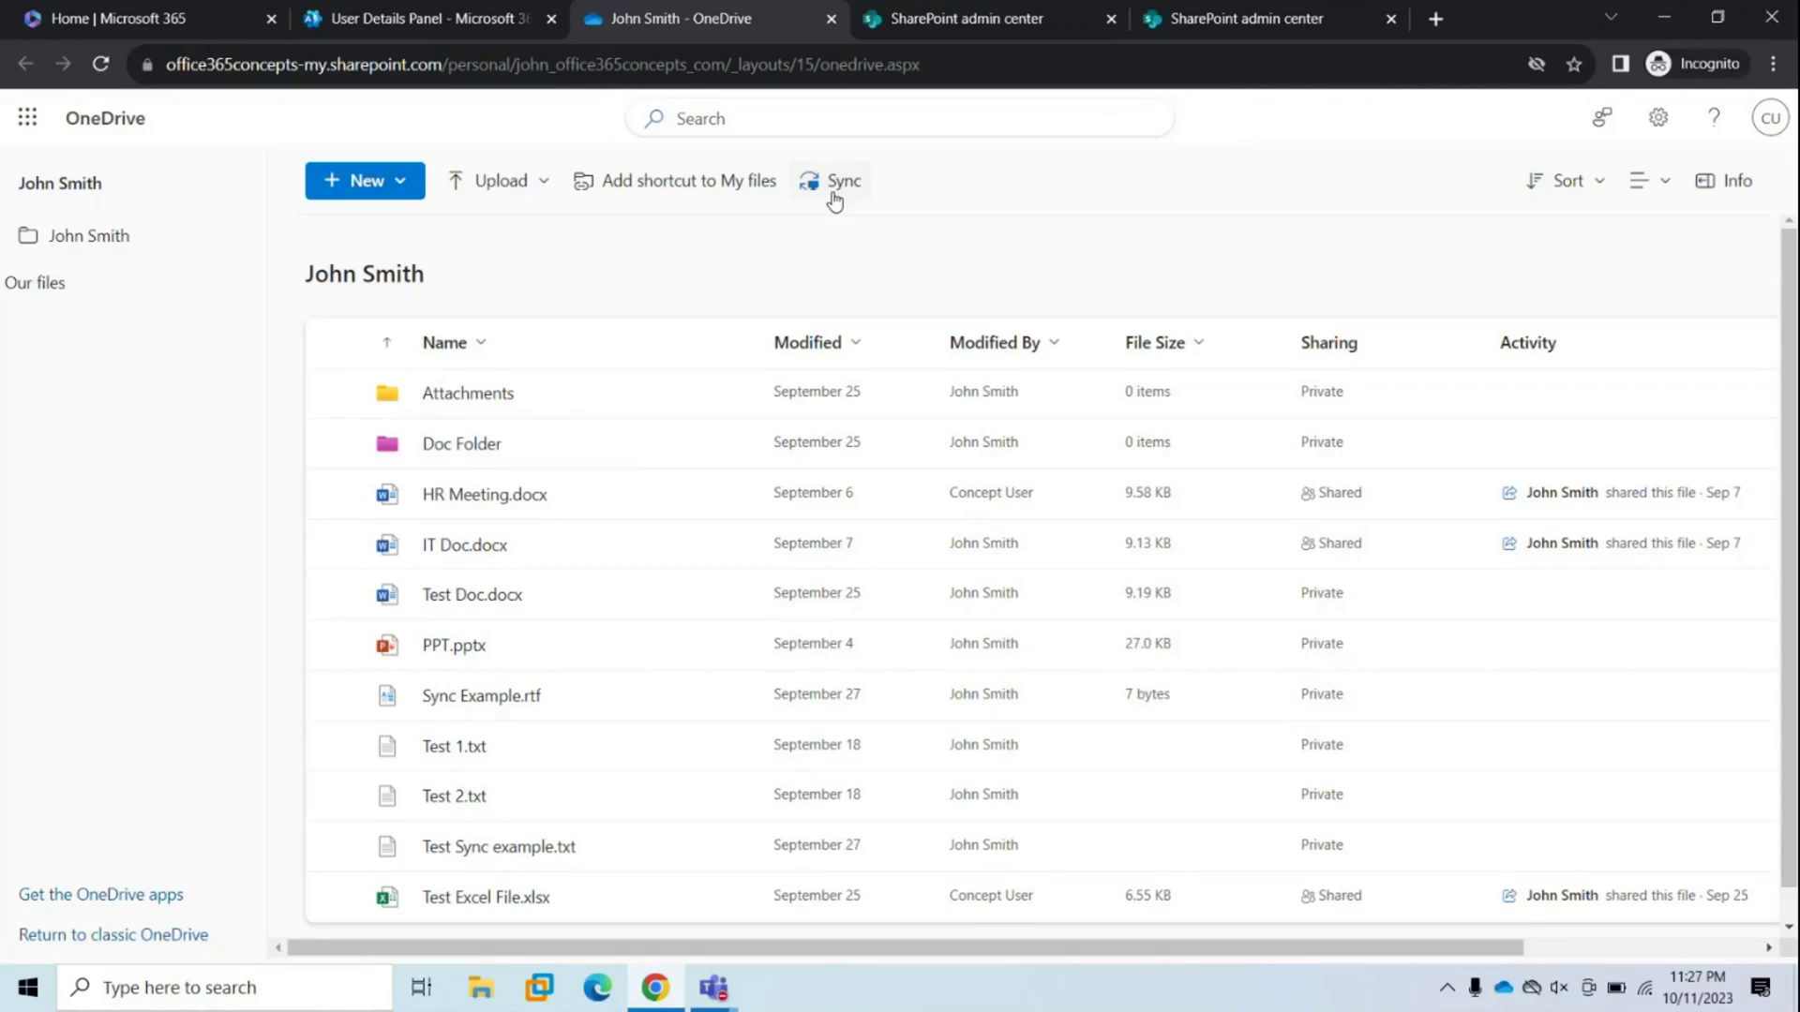
Step: After reviewing the OneDrive file list and Sync option, return to the SharePoint admin center sync settings
left_click(942, 21)
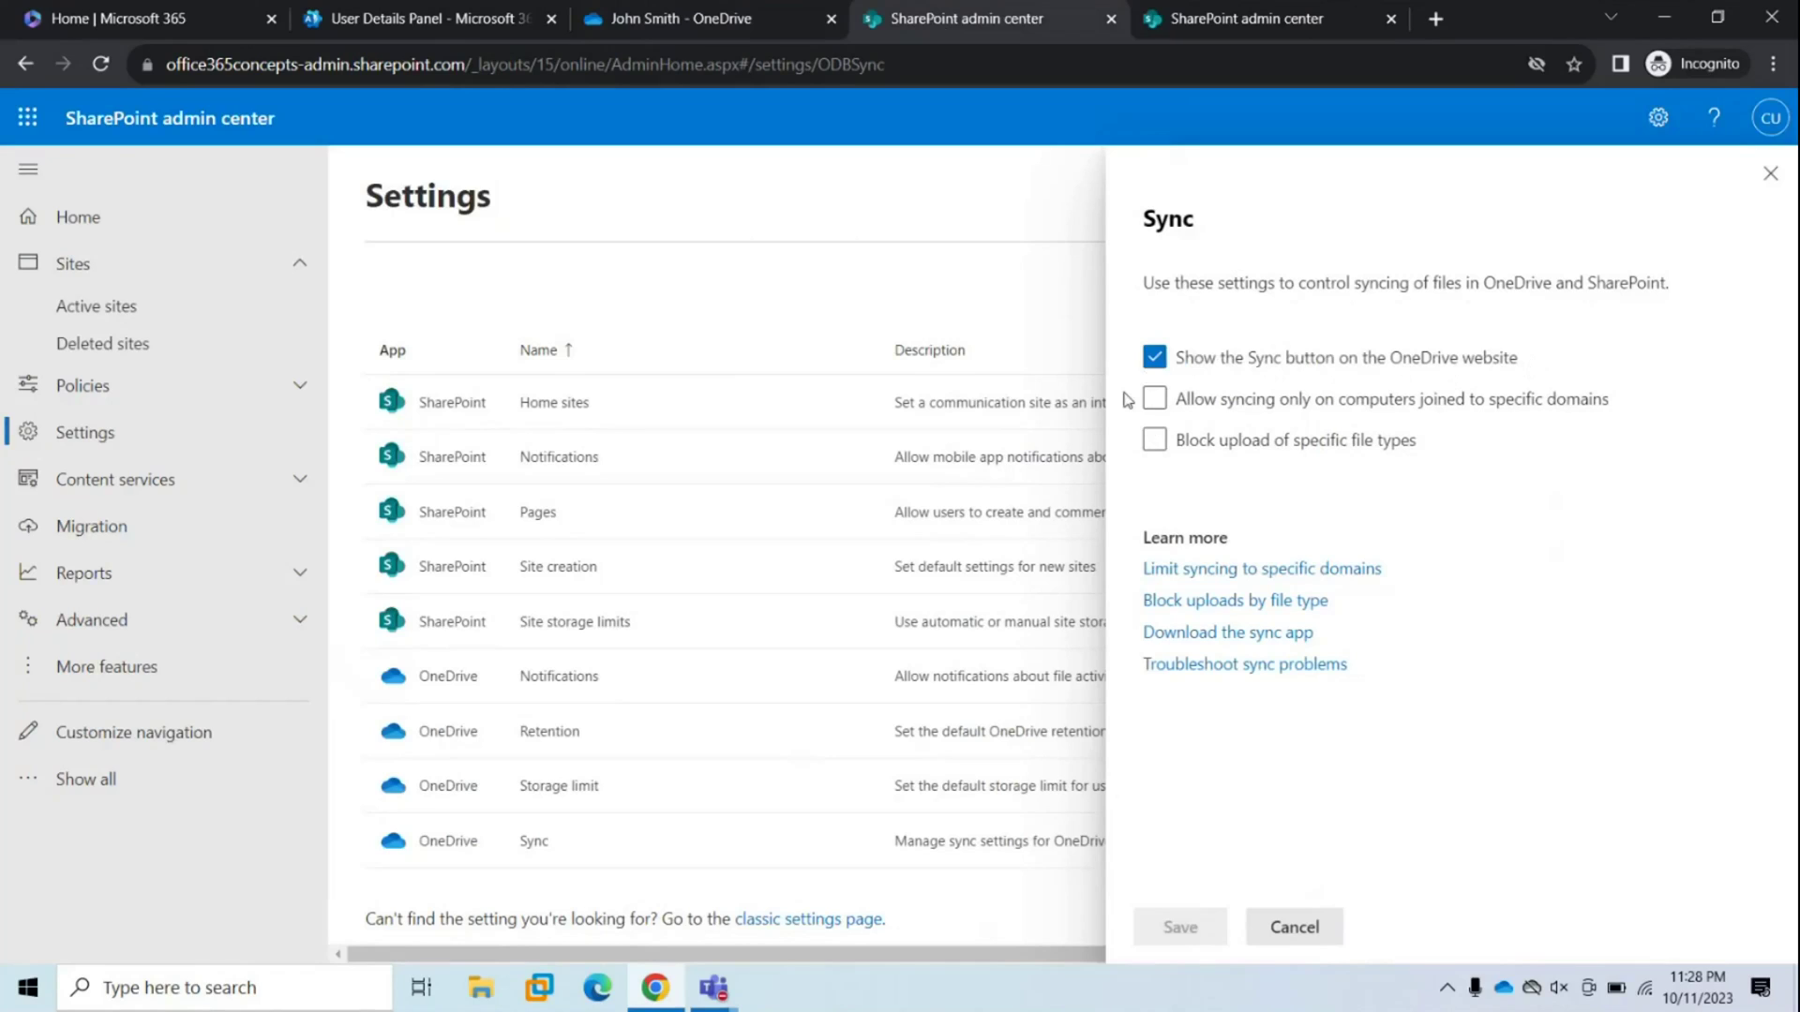
left_click(1155, 400)
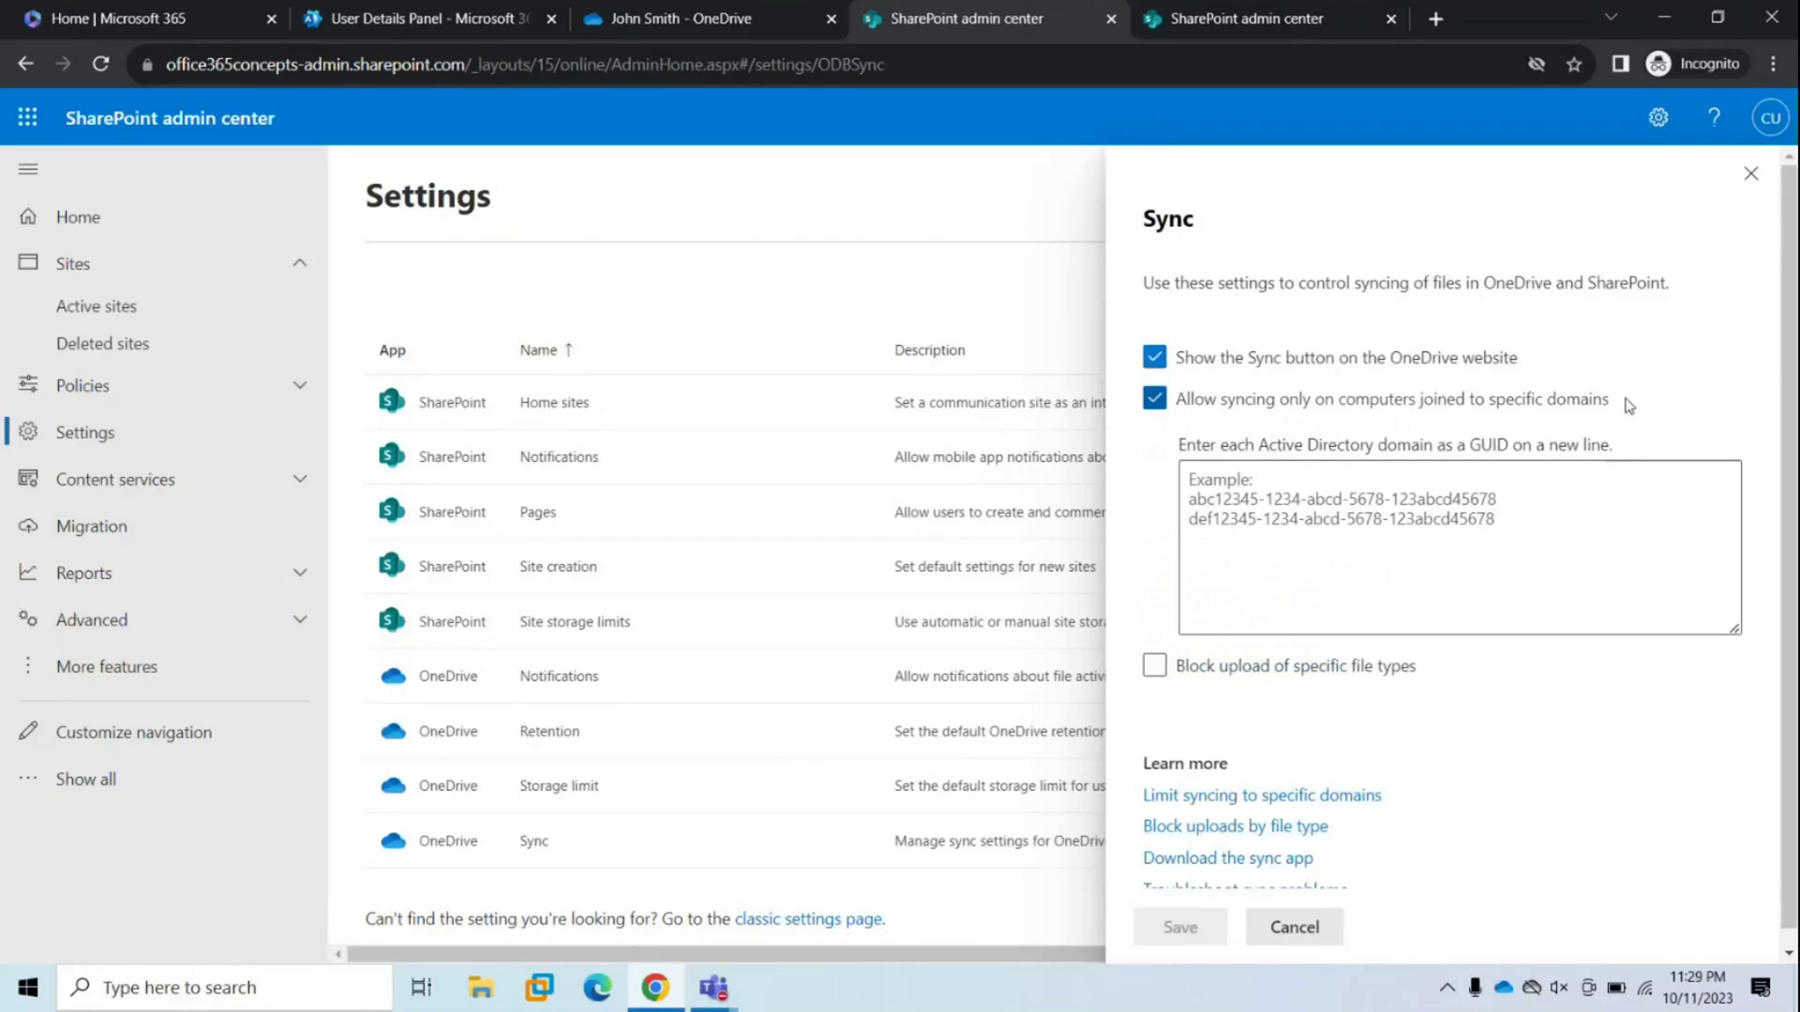
left_click(1519, 540)
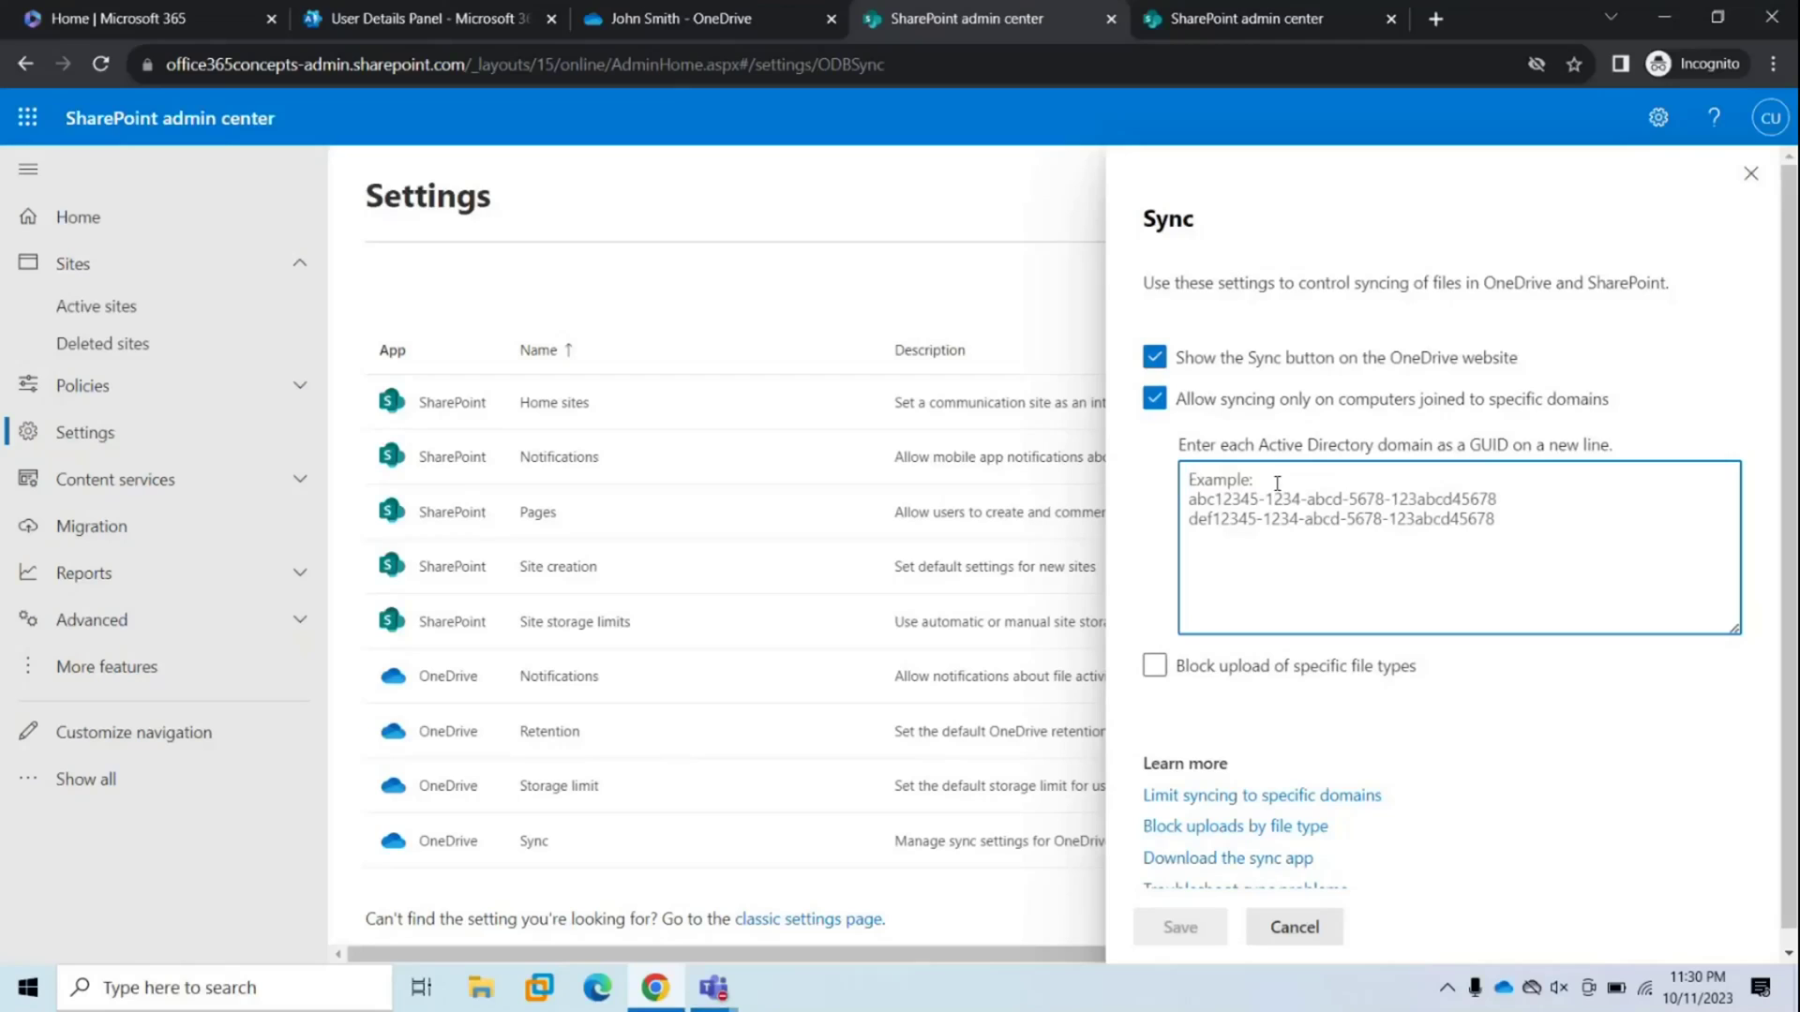
left_click(1153, 398)
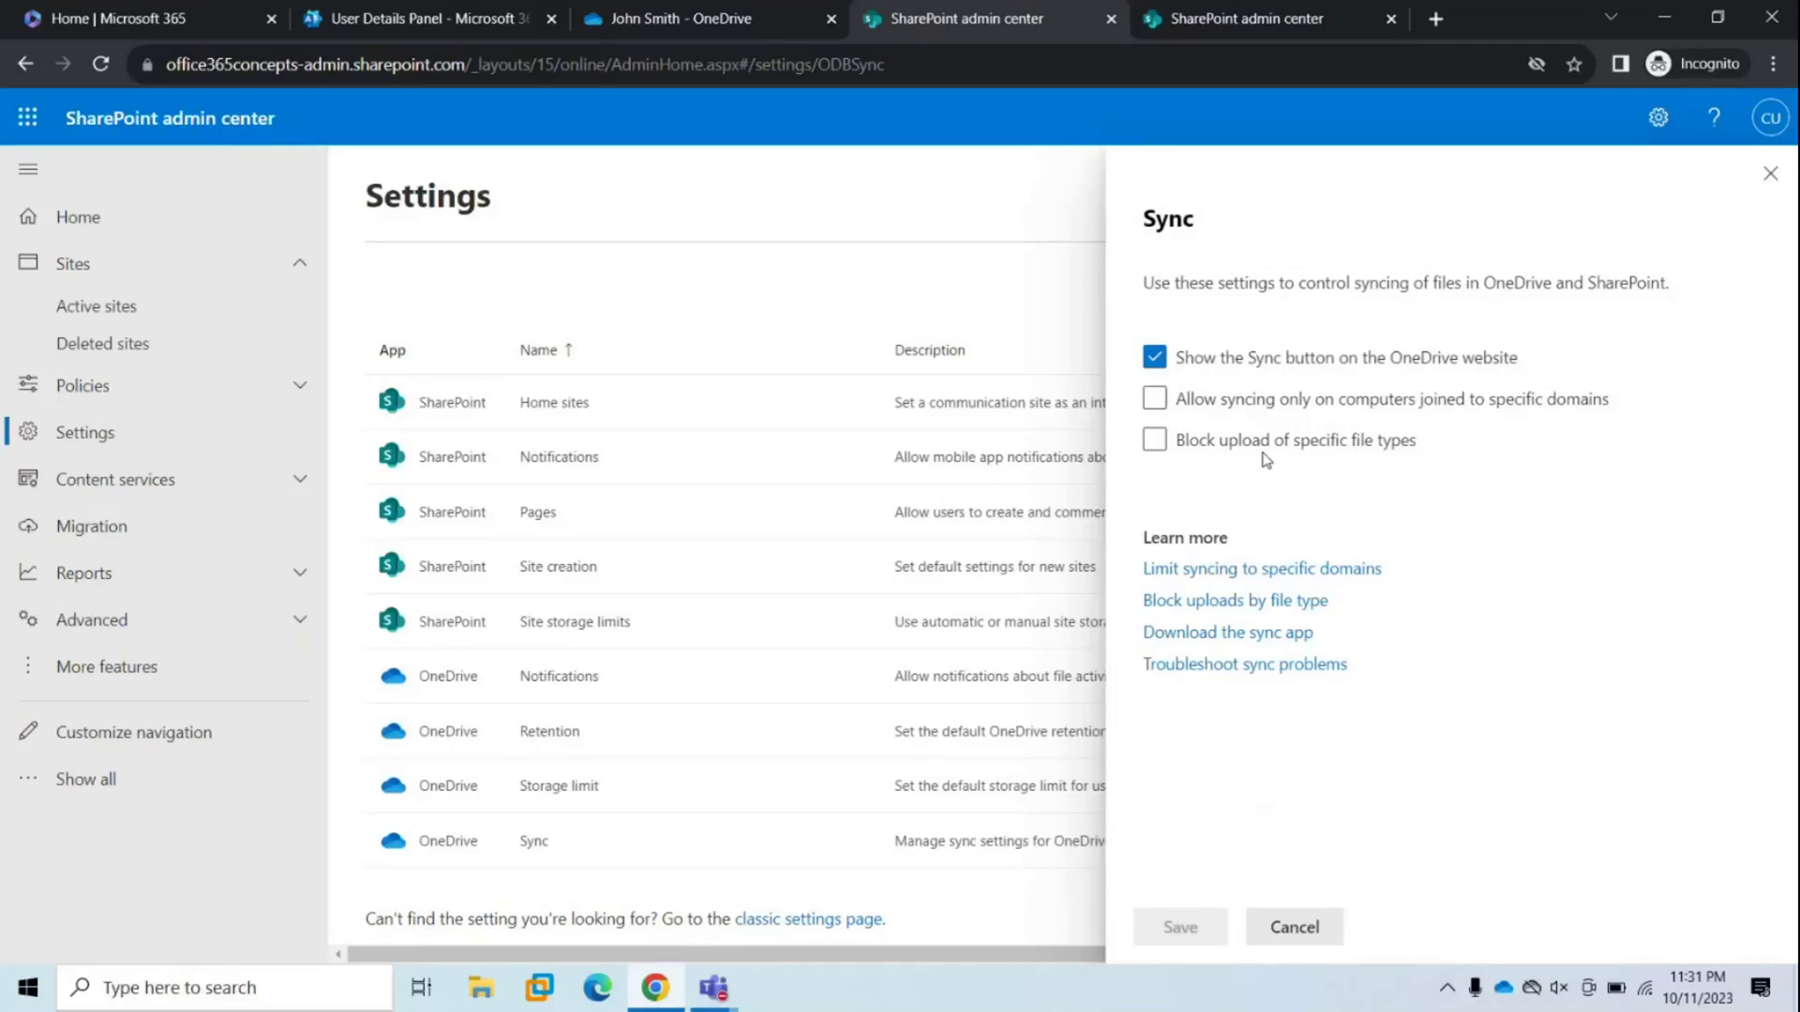
Step: Tick Block upload of specific file types and place the cursor in the empty extension box
left_click(1155, 440)
left_click(1259, 557)
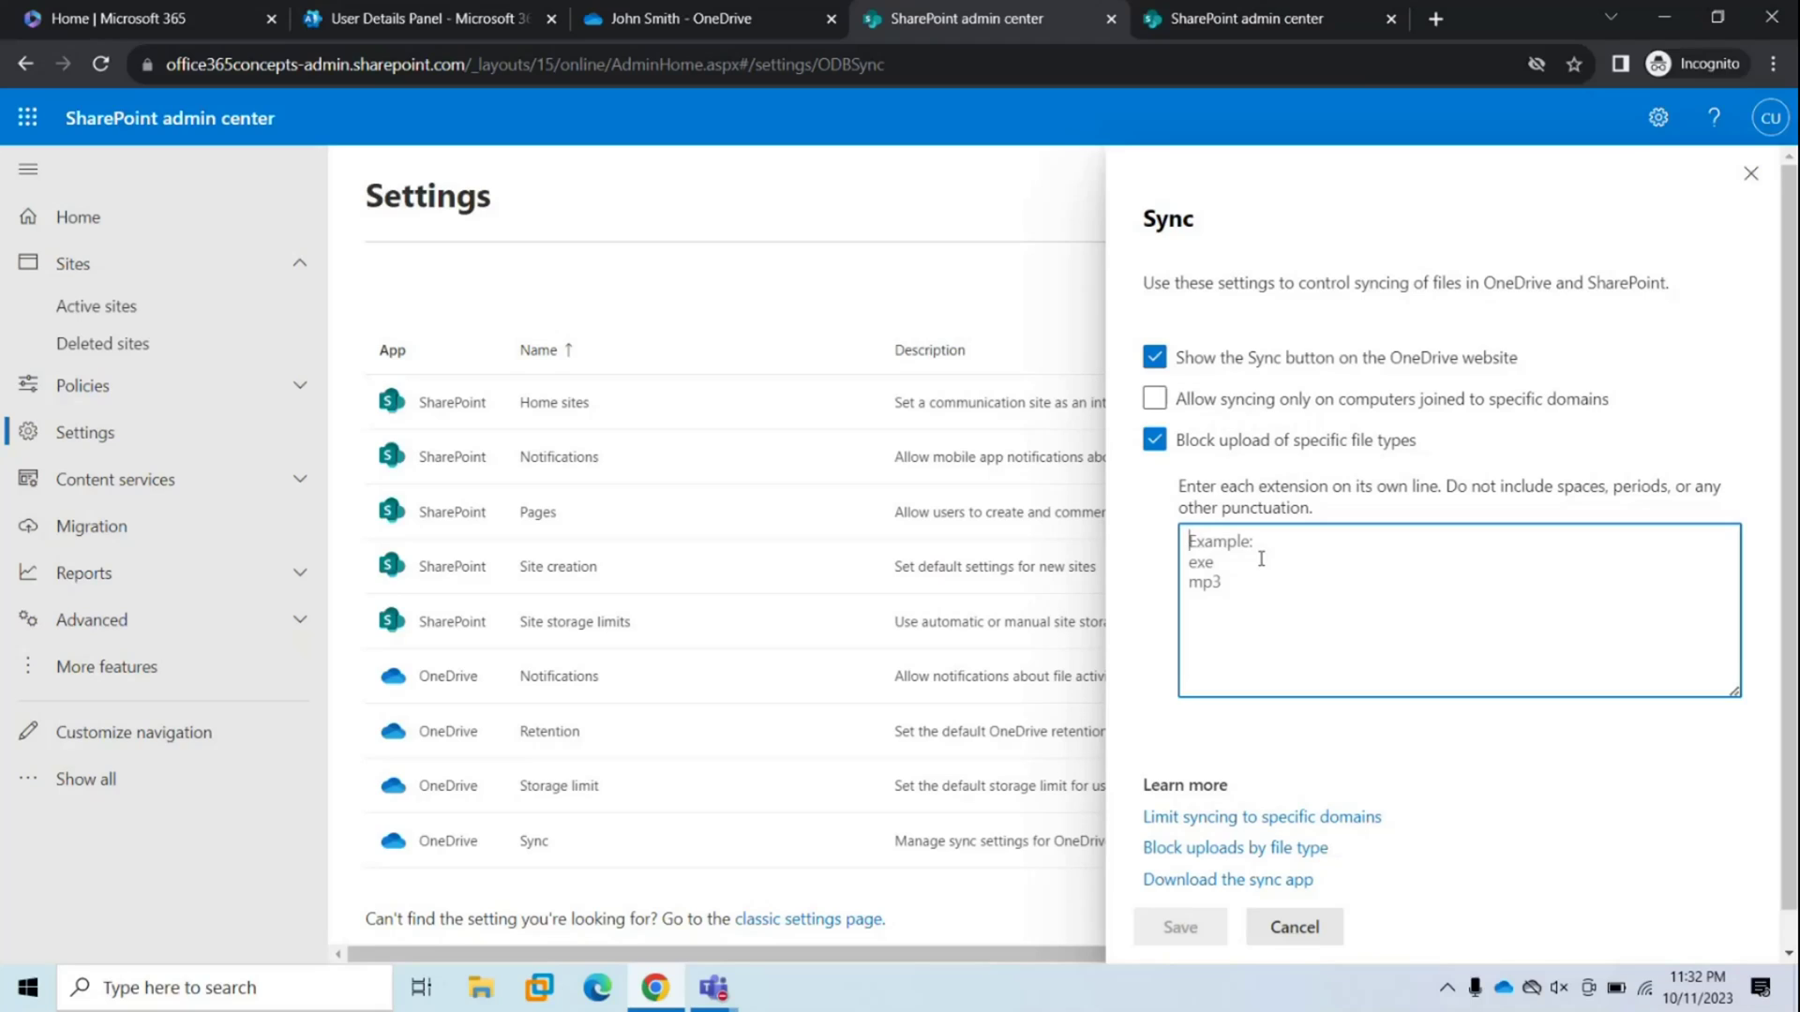
Step: Untick Block upload of specific file types, then return to the SharePoint admin center sync settings
key("shift+Tab")
key("space")
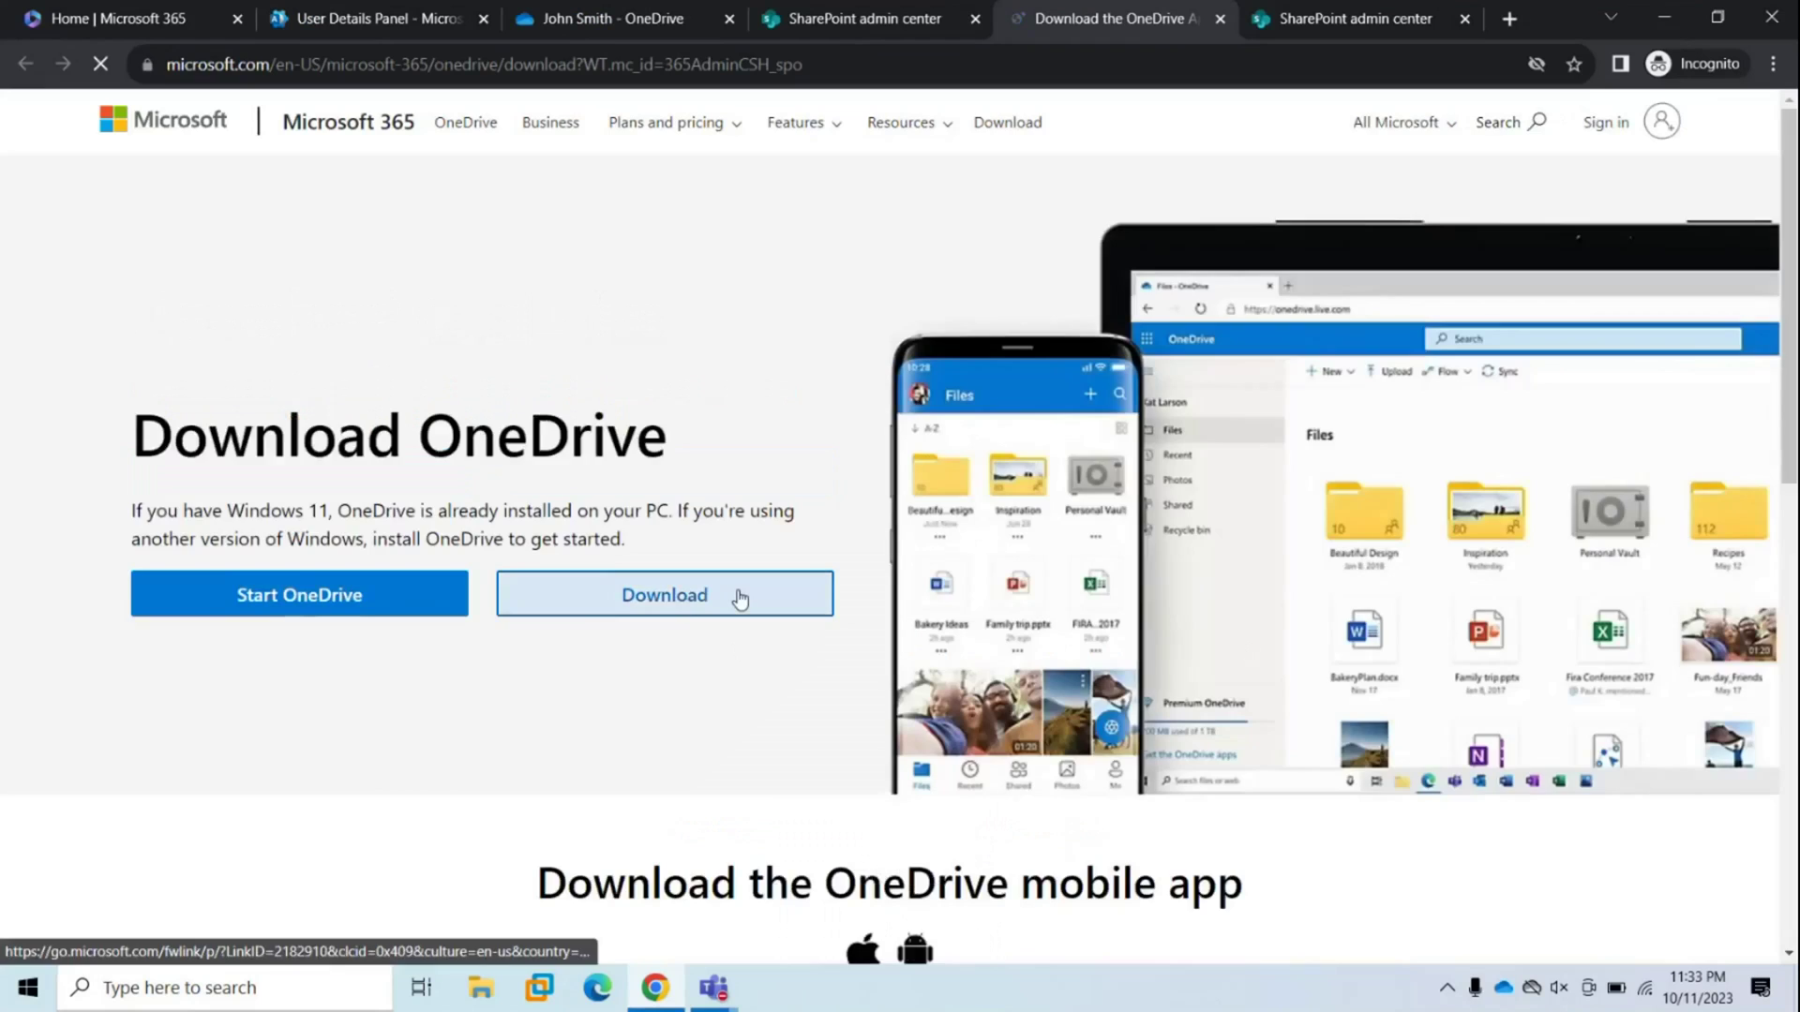
key("ctrl+shift+Tab")
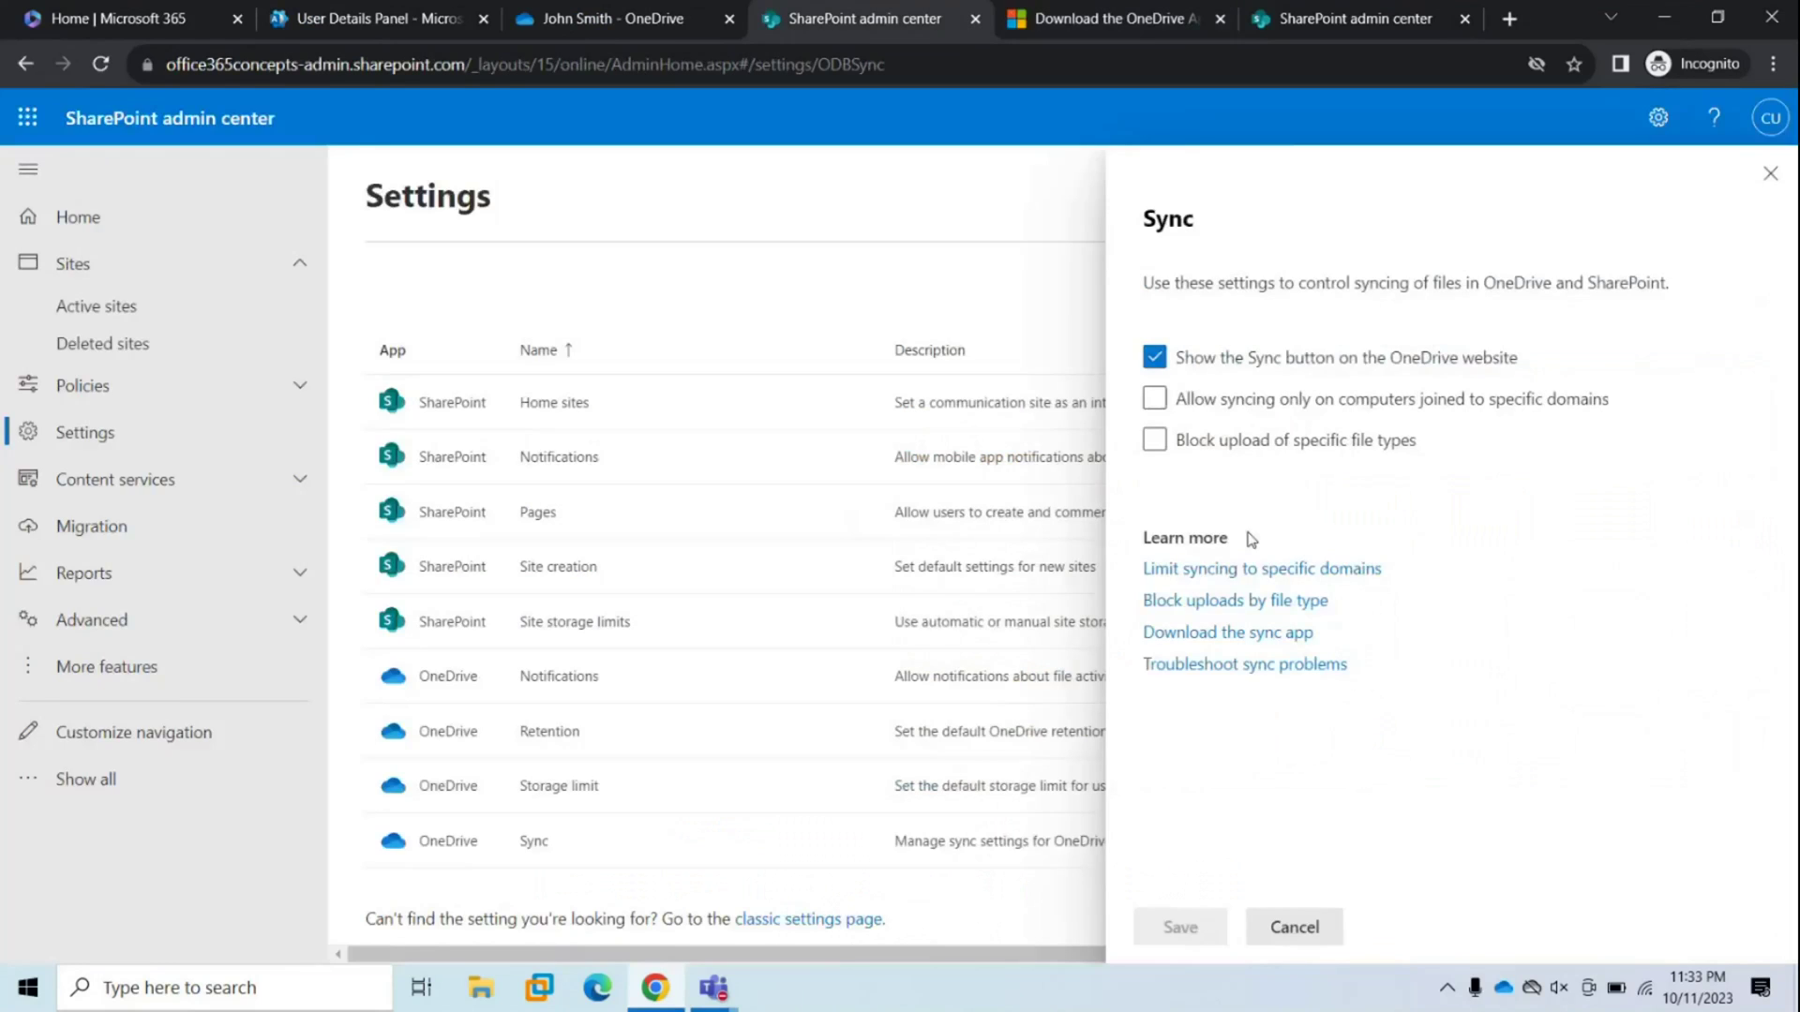